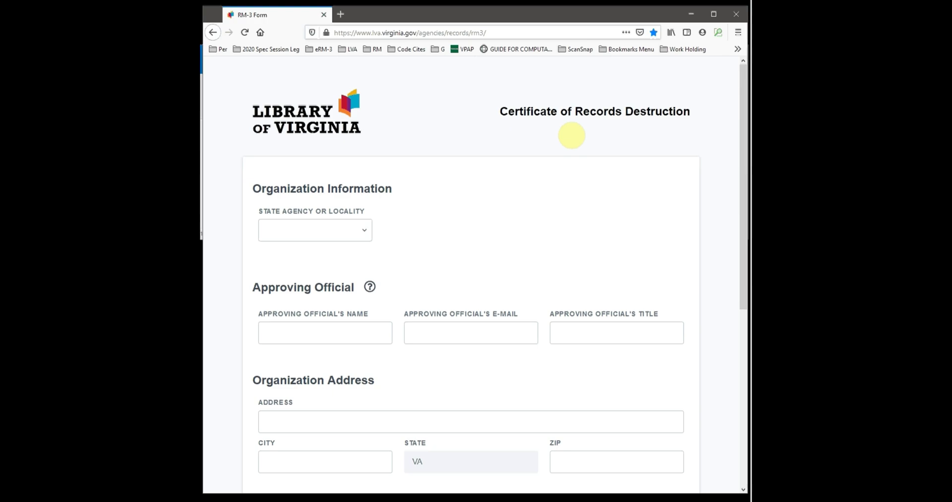
Step: Set the organization type to State Agency
left_click(369, 238)
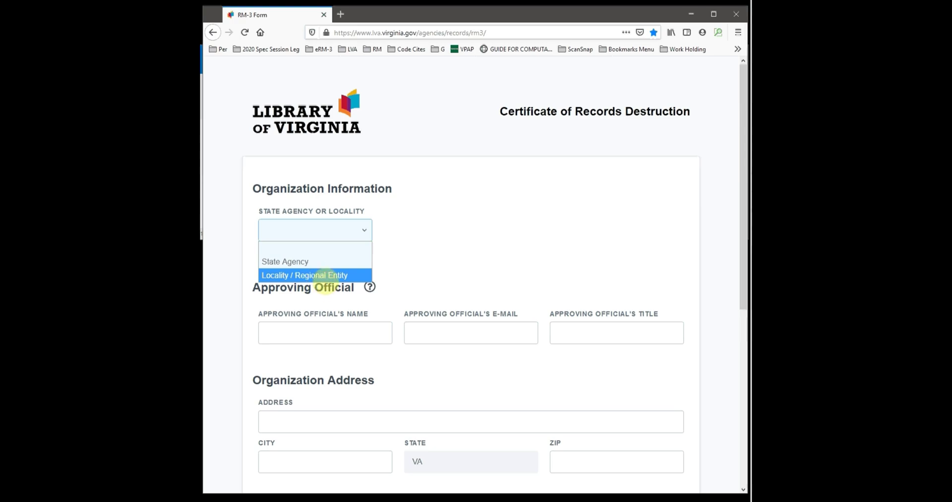
key("Up")
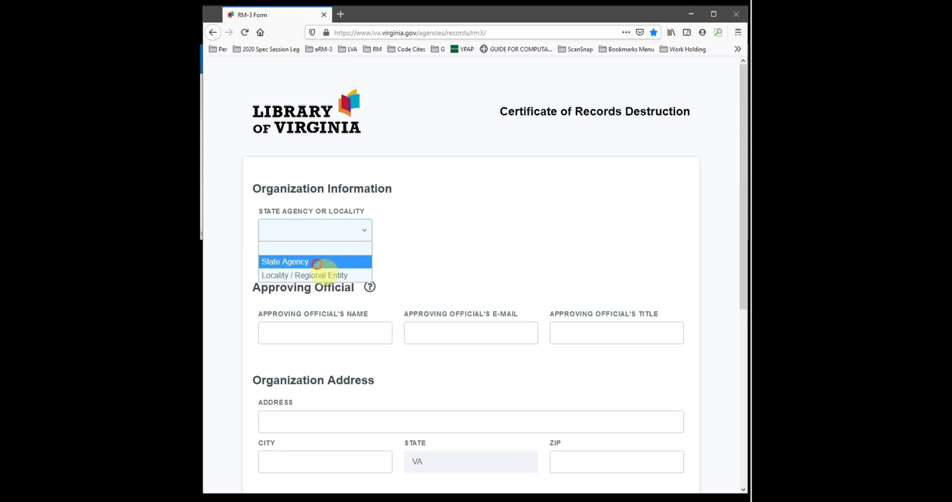
key("Return")
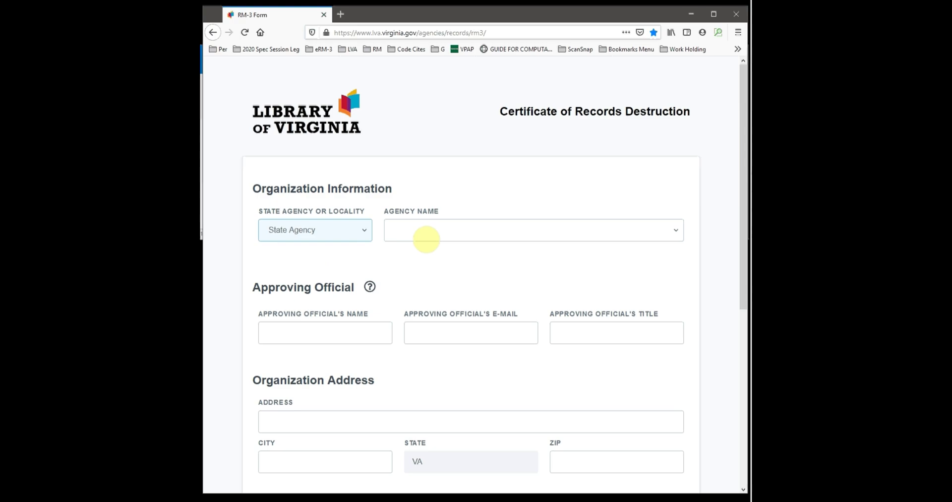
Step: Browse the Agency Name list for Library of Virginia, then close it without choosing
left_click(436, 238)
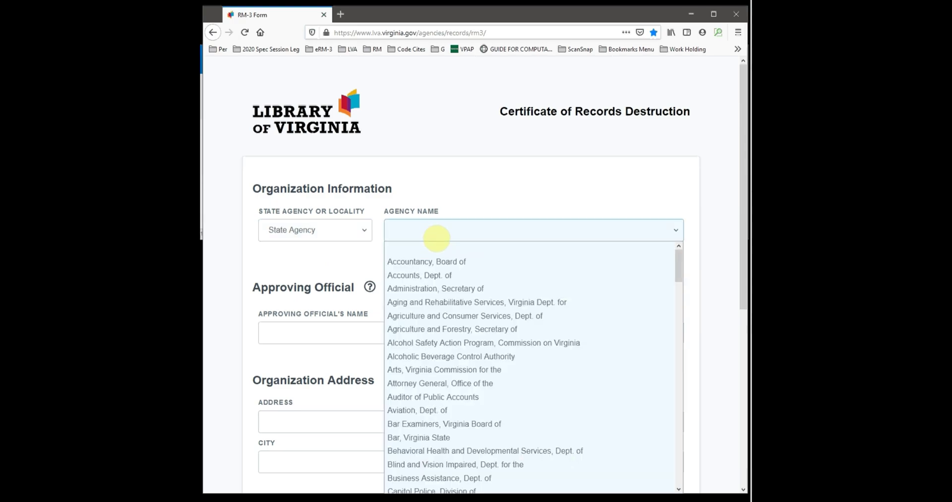
scroll(439, 273, "down", 4)
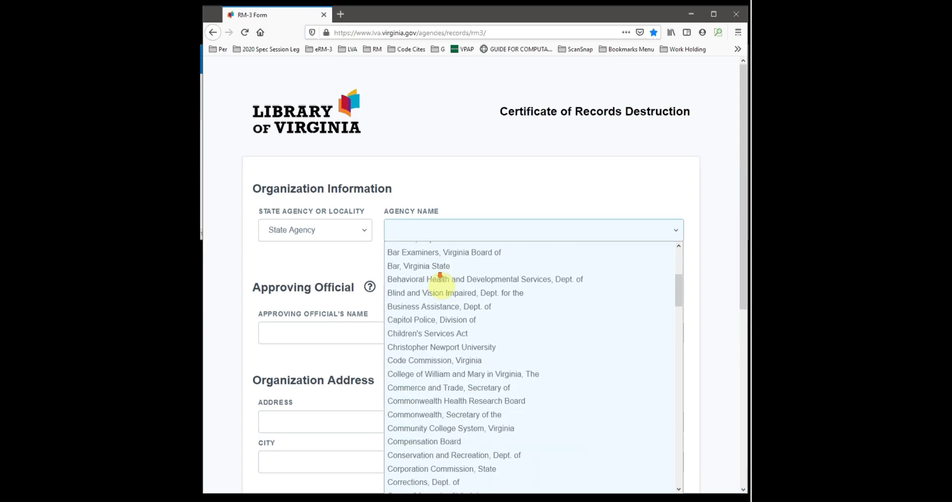
scroll(440, 278, "down", 1)
scroll(437, 258, "up", 2)
left_click_drag(436, 248, 434, 228)
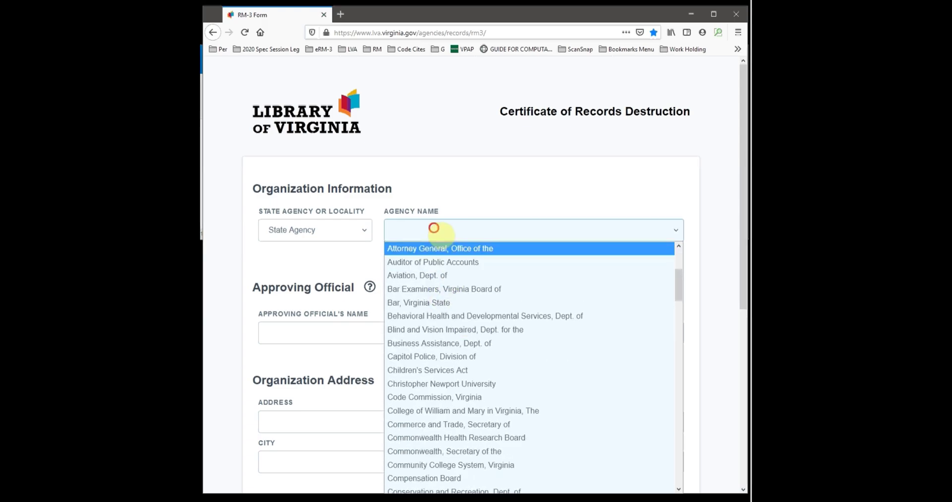
left_click(434, 228)
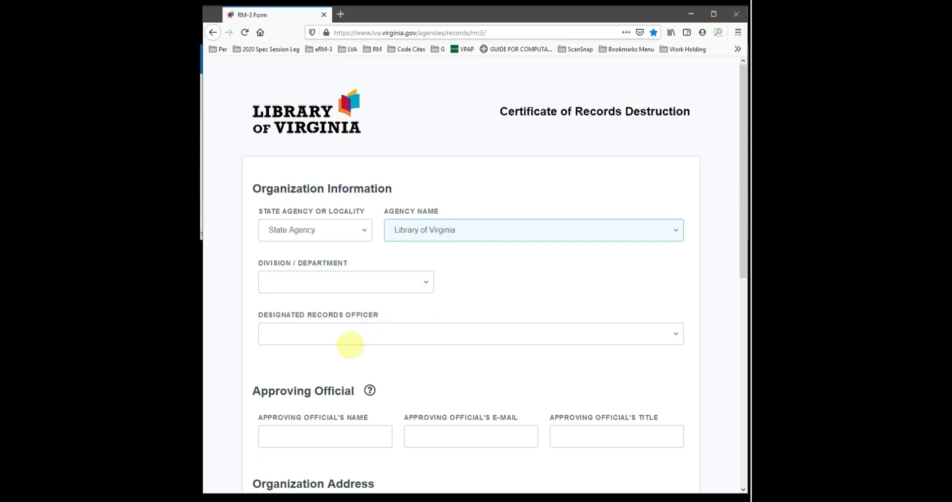
Step: Set the division to Archives, Records and Collection Services
left_click(350, 341)
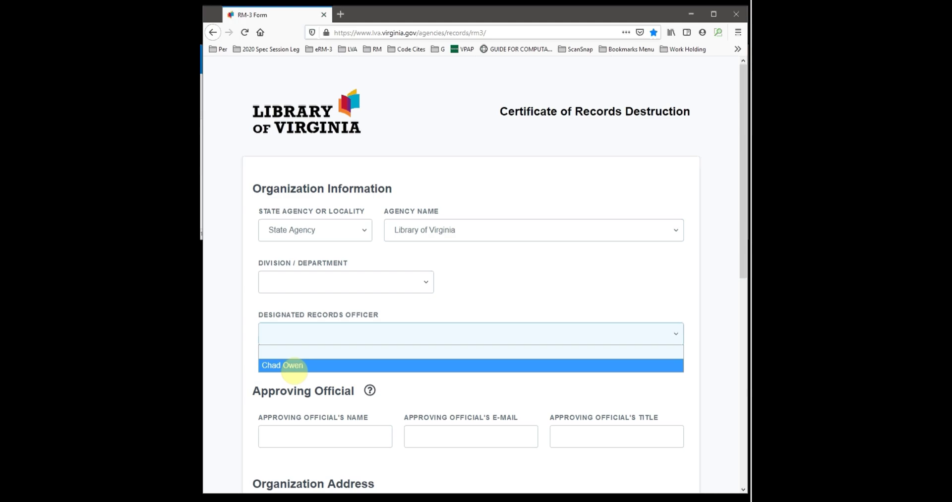
left_click(333, 285)
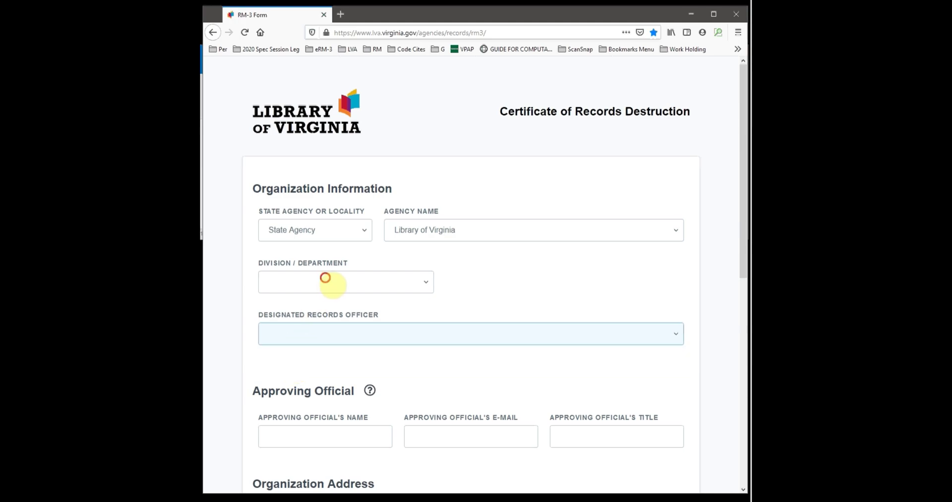
left_click(333, 285)
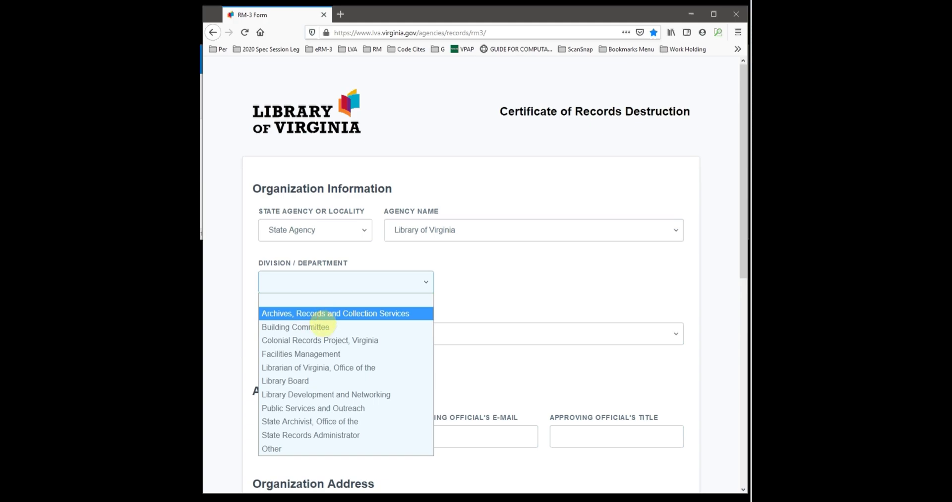
left_click(323, 316)
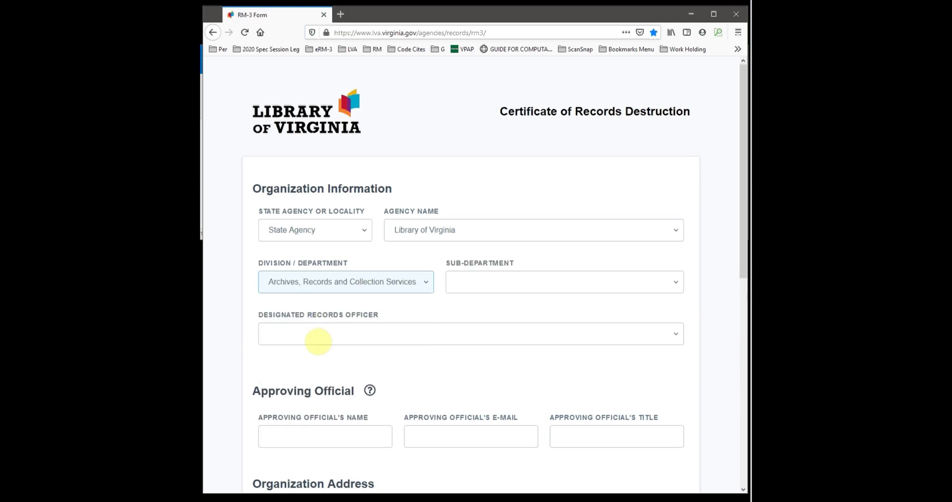
Step: Set the sub-department to Records Analysis Services and pick the designated records officer
left_click(311, 337)
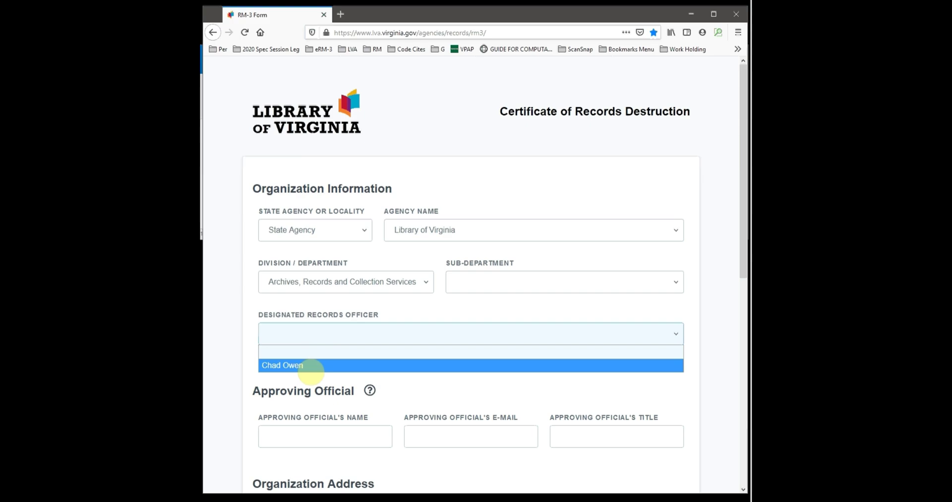
left_click(485, 284)
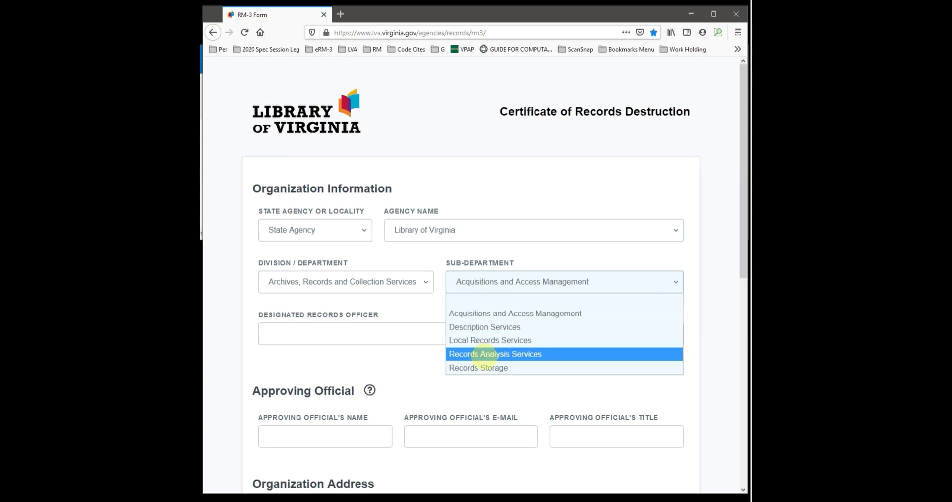
left_click(484, 354)
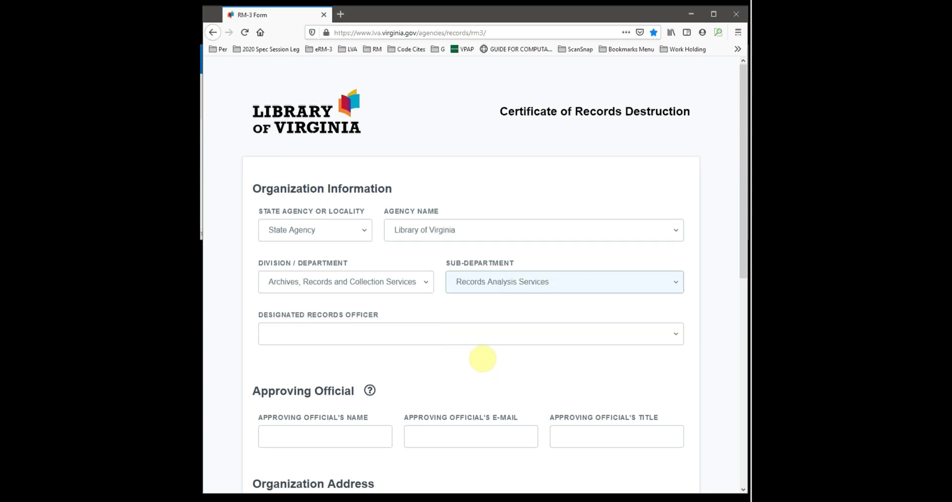
left_click(339, 334)
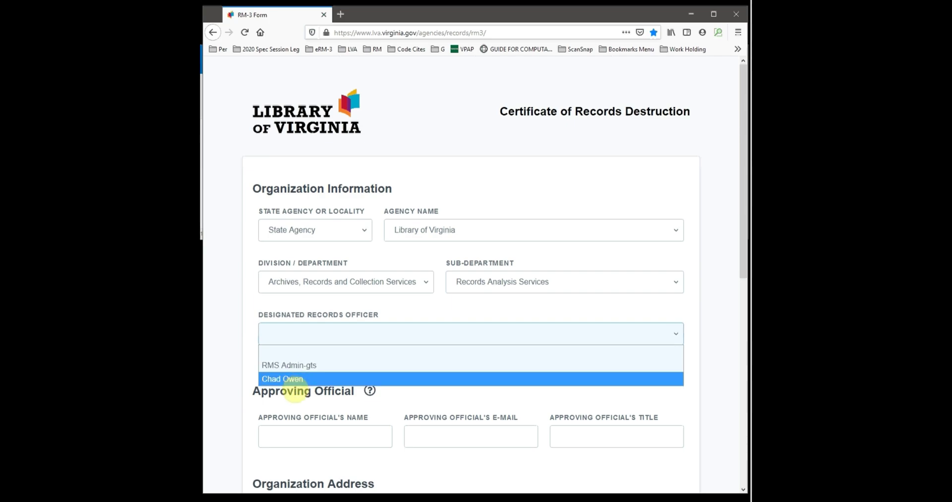
left_click(294, 380)
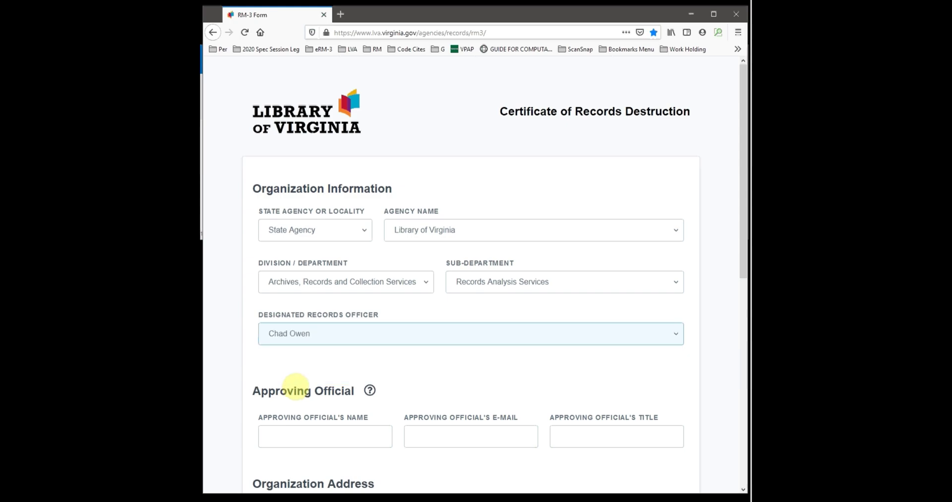
Step: Enter the approving official's name and e-mail, with the title 'Records Management Analyst'
scroll(296, 386, "down", 1)
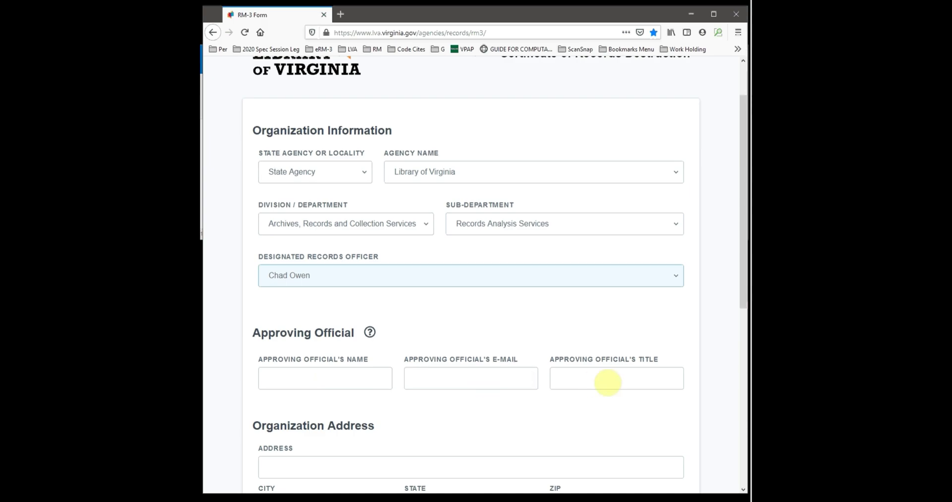
left_click(283, 383)
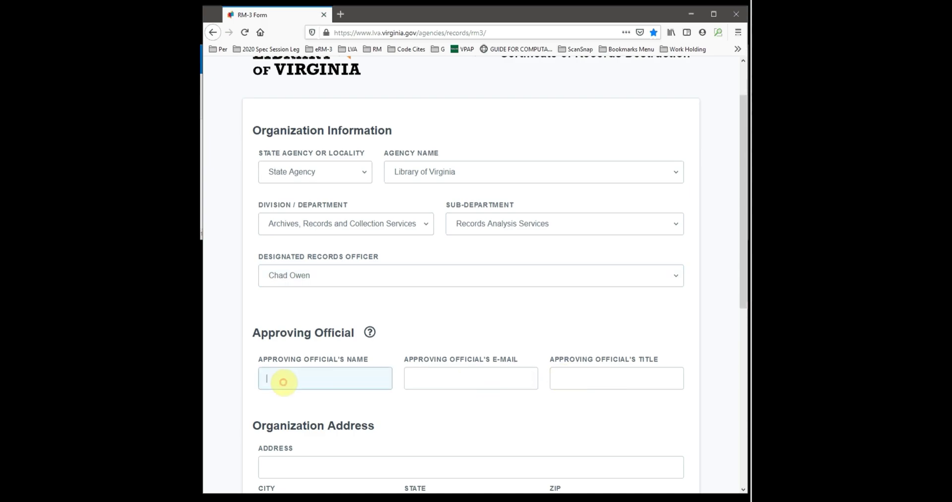
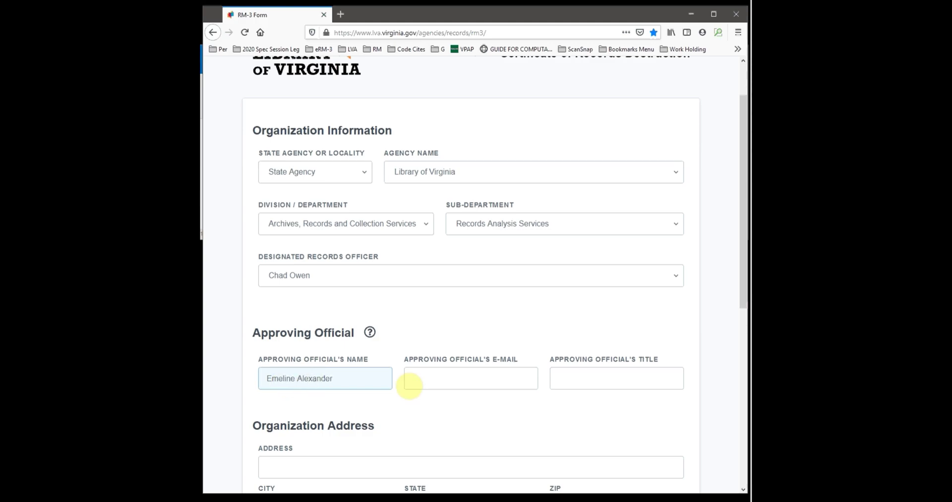
left_click(468, 384)
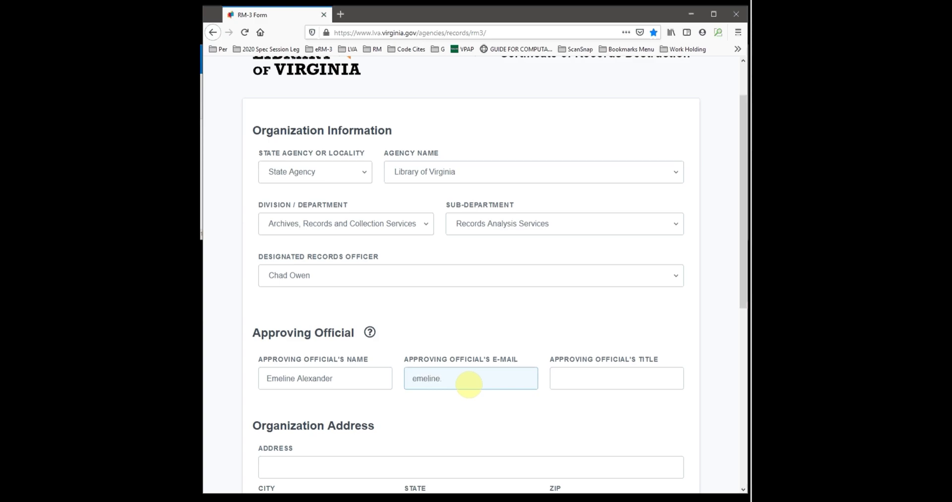
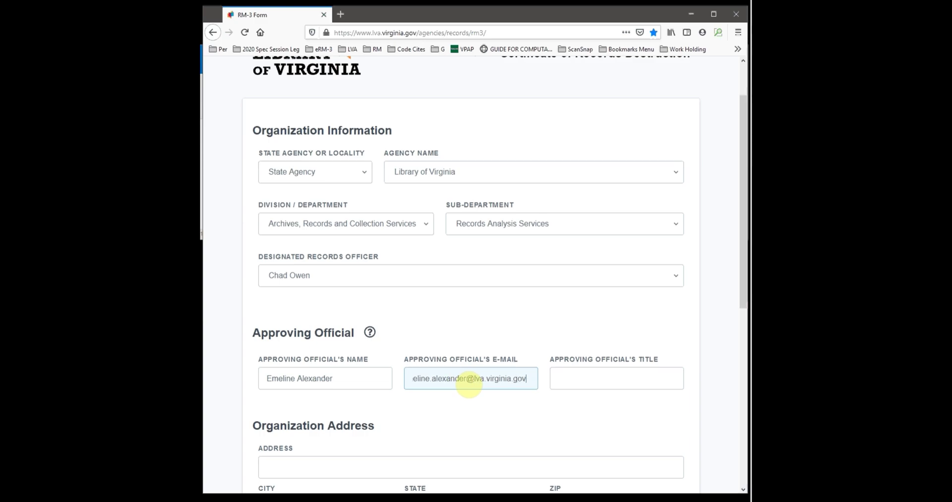
key("Tab")
type("Records")
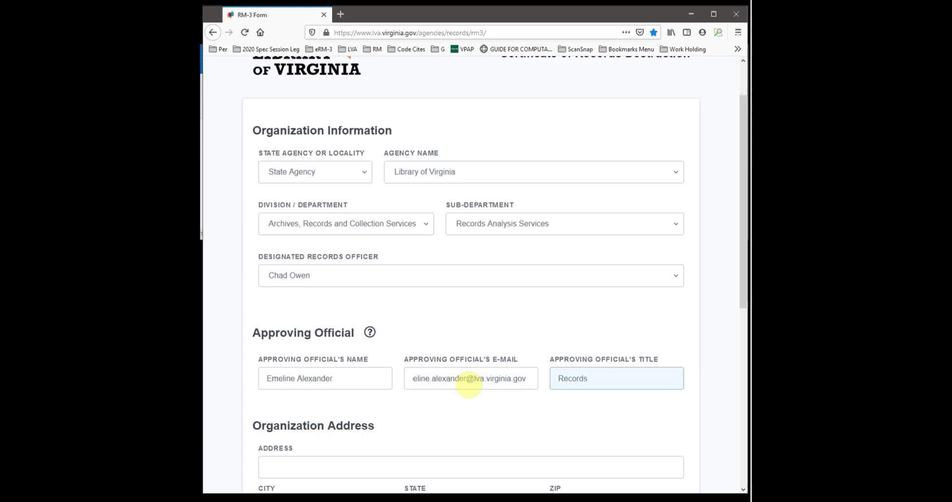
type(" Management Analyst")
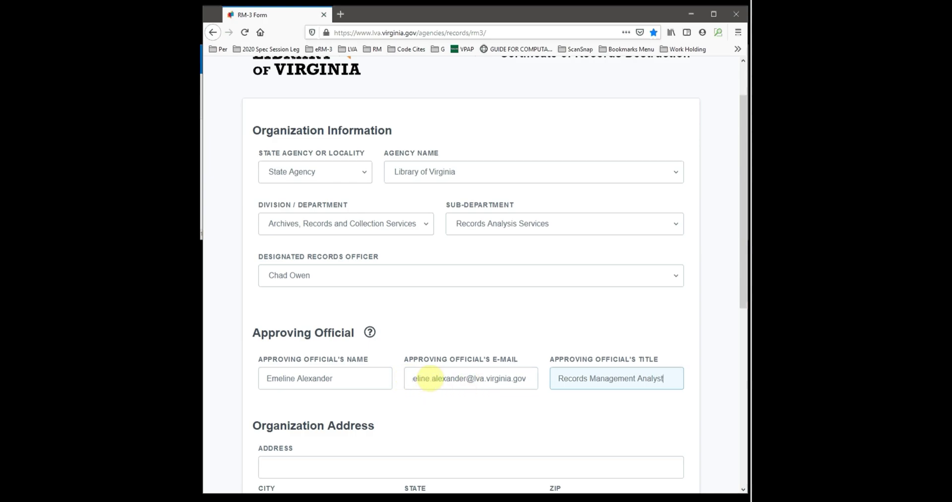
scroll(459, 377, "down", 3)
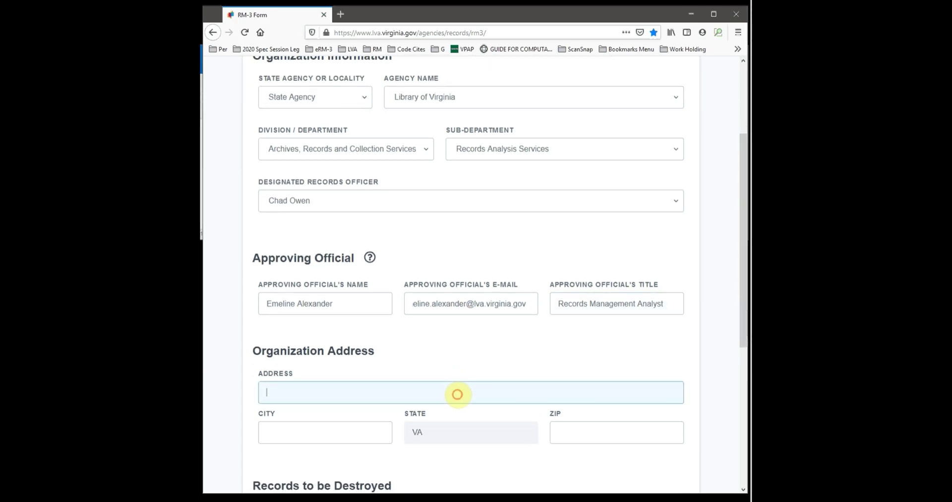
Step: Enter the agency's street address, city and ZIP code in the Organization Address section
left_click(460, 392)
type("800 E Broad St")
key("Tab")
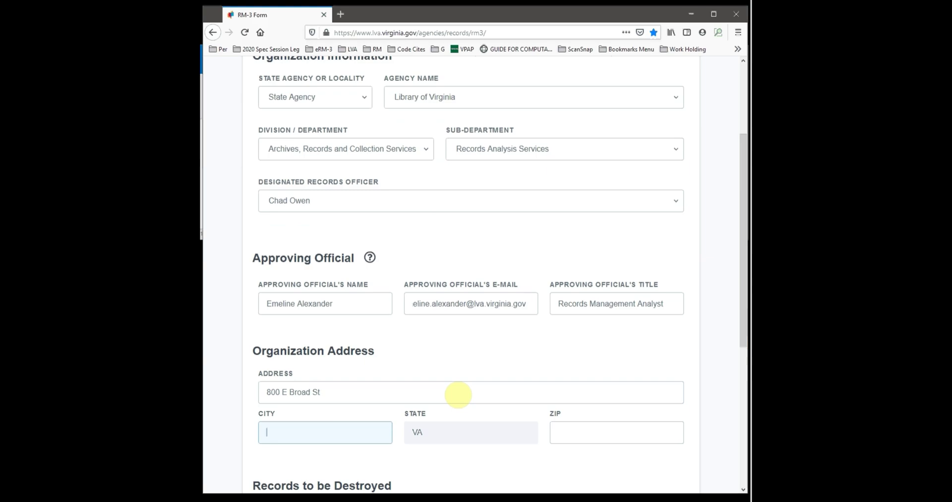
type("Richmond")
scroll(462, 398, "down", 1)
left_click(464, 401)
key("Tab")
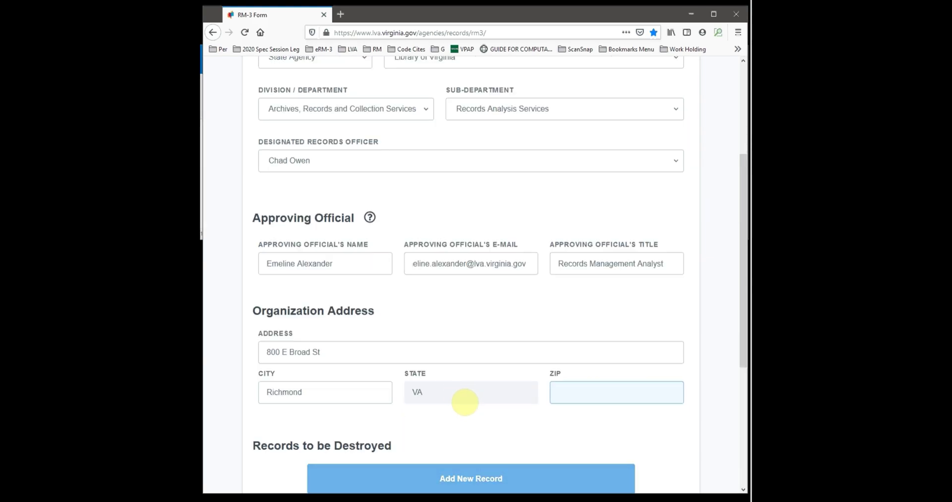
type("23219")
scroll(465, 401, "down", 5)
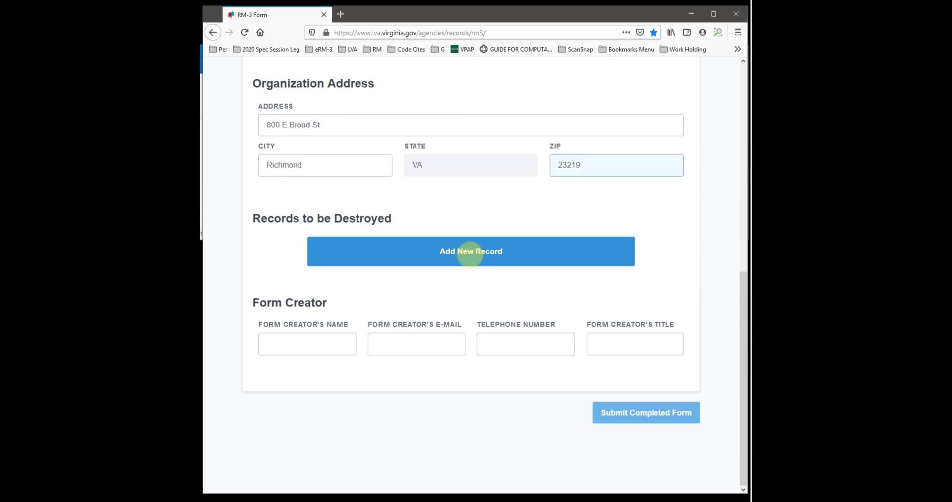
Step: Add Record 1 and scroll its Schedule list looking for 202-027
left_click(470, 252)
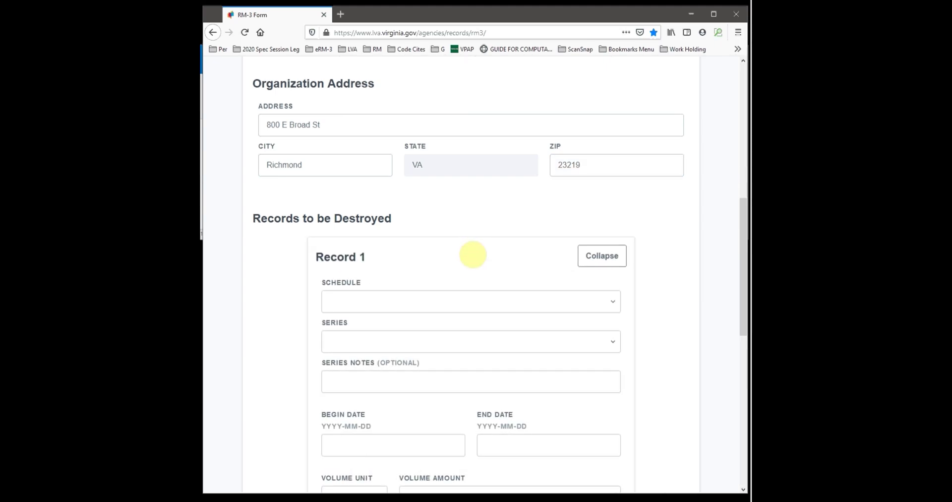
scroll(473, 255, "down", 3)
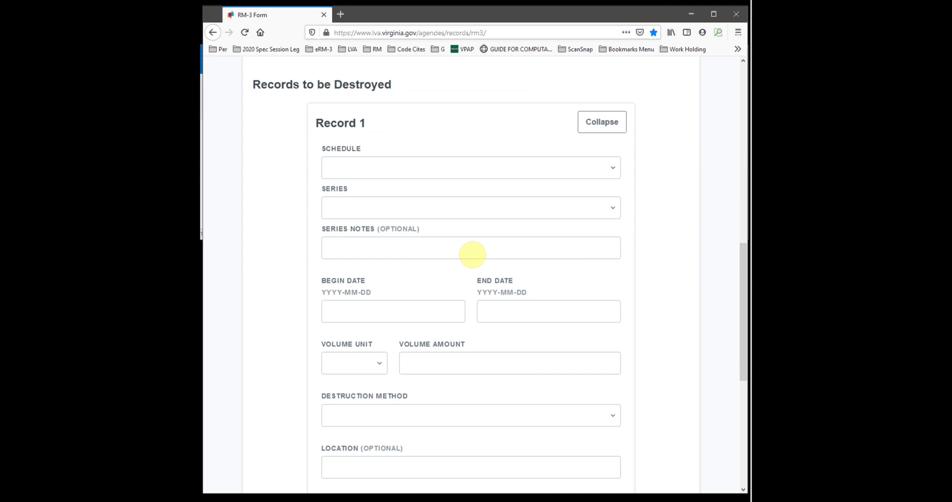
scroll(472, 254, "down", 1)
left_click(420, 162)
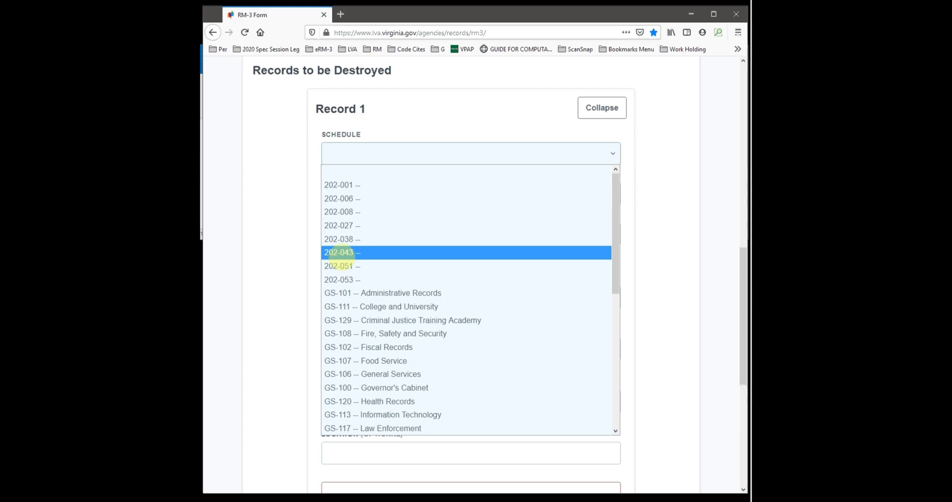
scroll(339, 252, "down", 2)
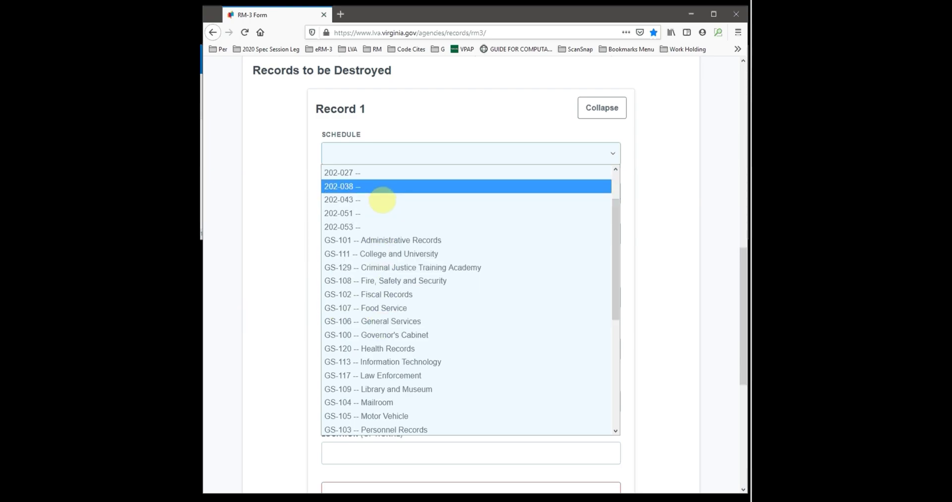
scroll(382, 198, "up", 2)
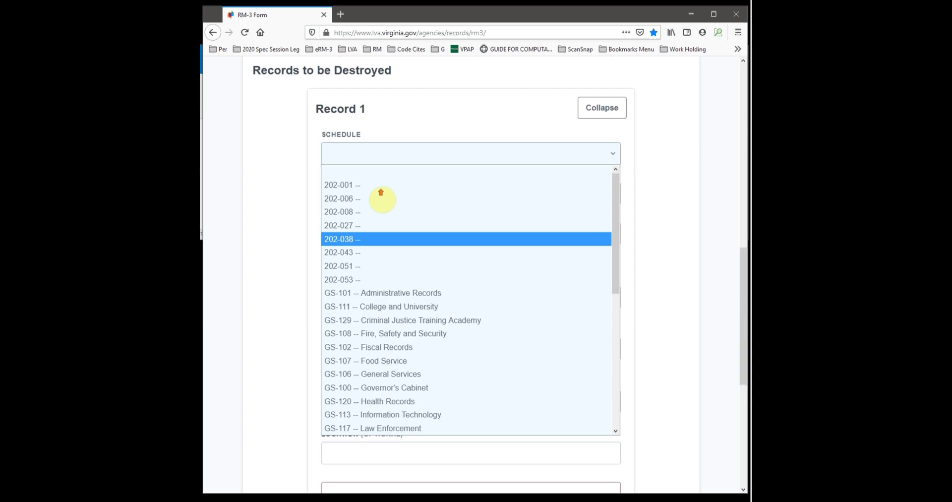
scroll(381, 196, "down", 1)
scroll(382, 199, "down", 1)
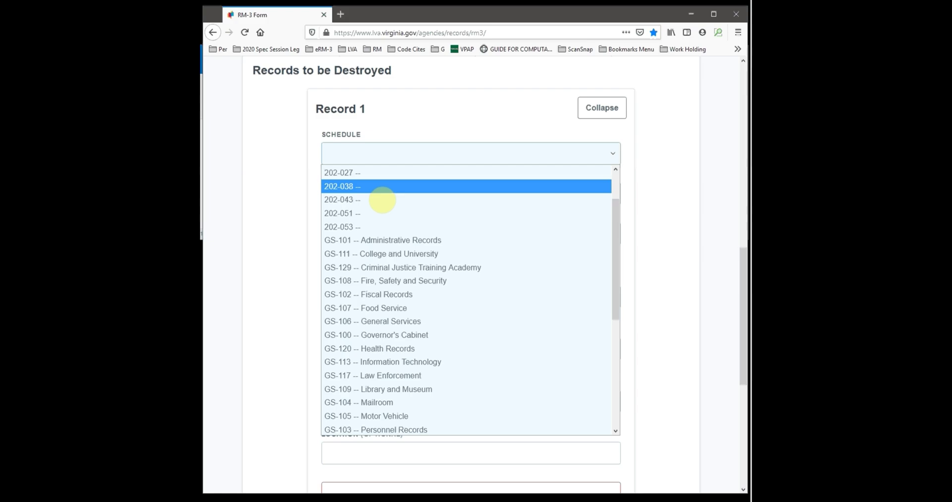
scroll(383, 200, "up", 5)
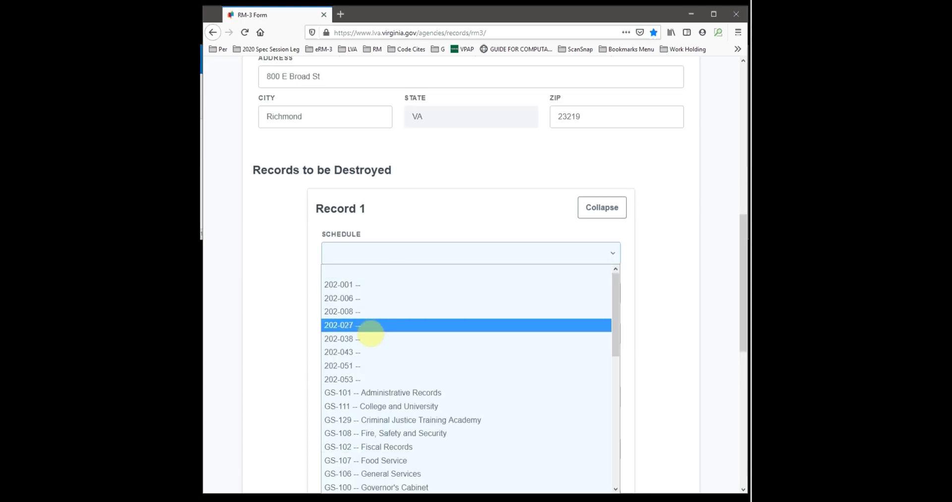
Step: Give Record 1 schedule 202-027 and series Records Analyst's Work Papers -- 005423
left_click(370, 328)
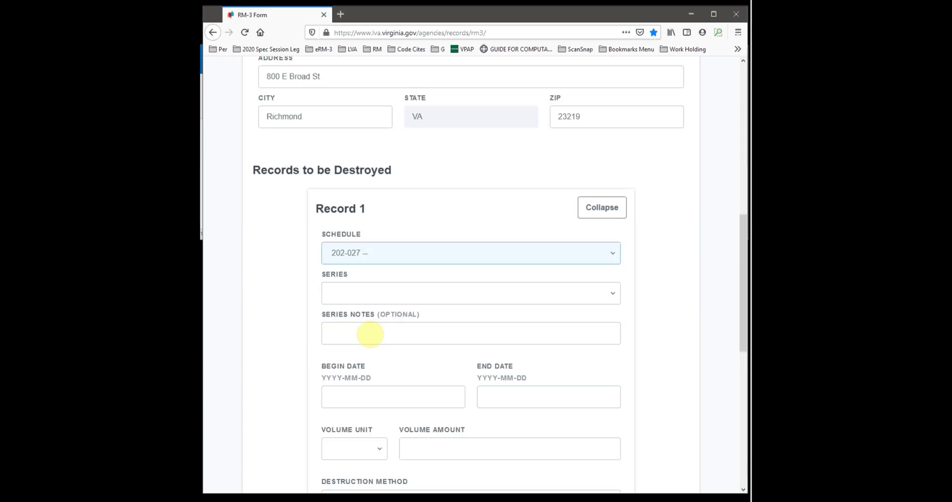
left_click(407, 295)
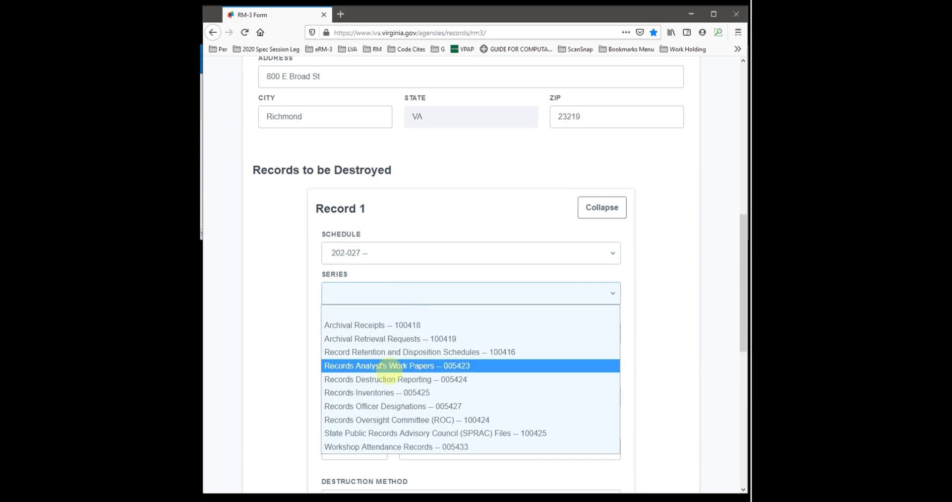
left_click(382, 367)
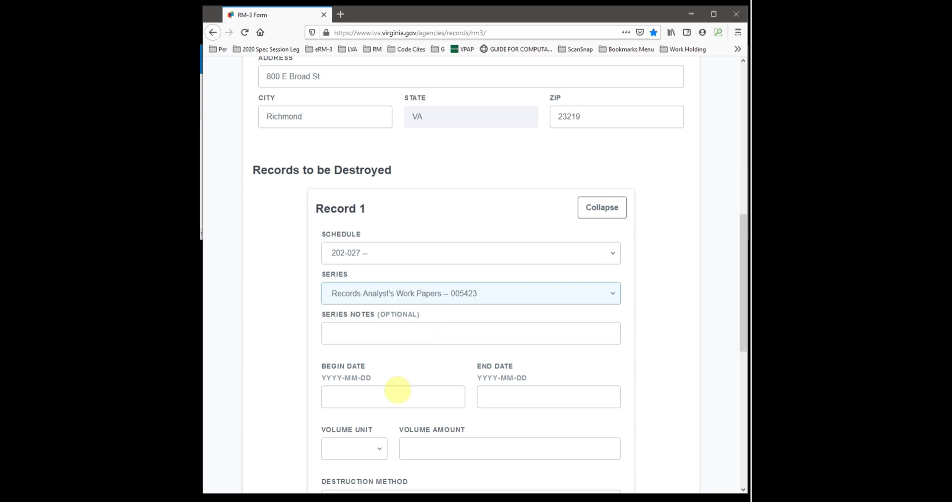
Step: Give Record 1 begin date 2017-01-01, end date 2017-12-31, and volume unit Cubic Feet
left_click(366, 397)
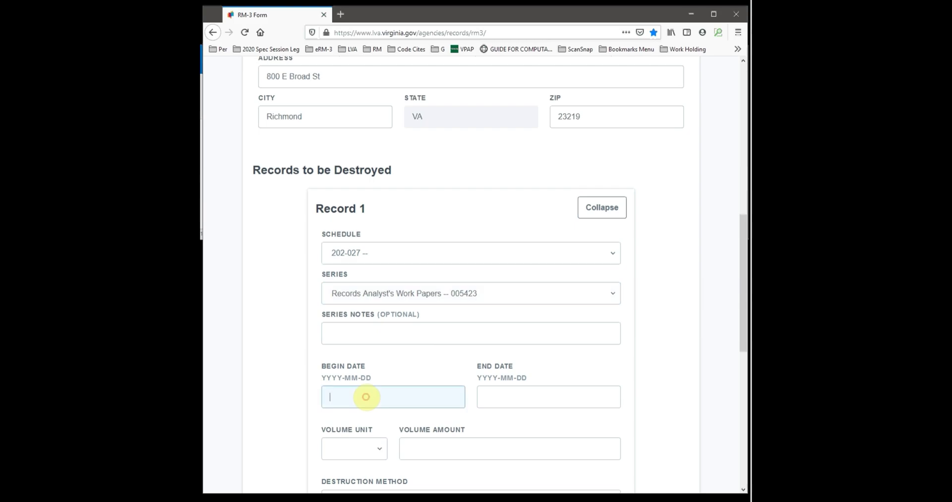
type("2017")
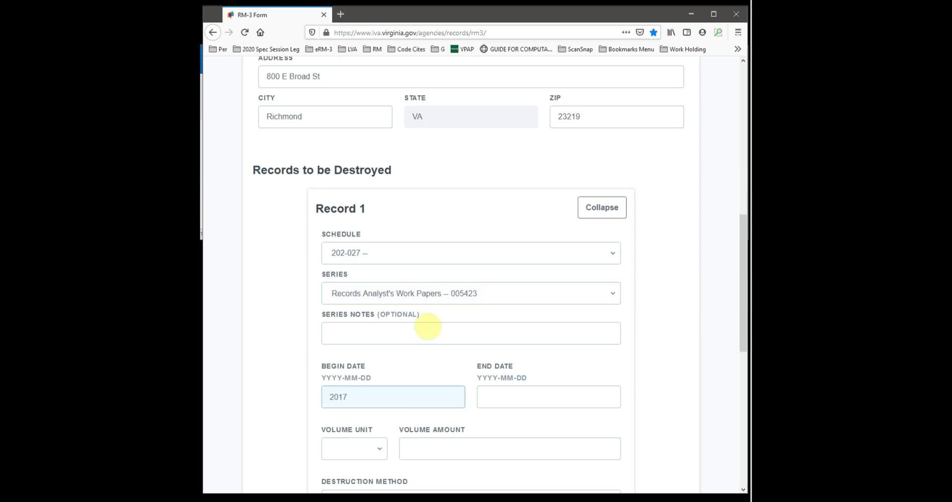
type("-01-01-01")
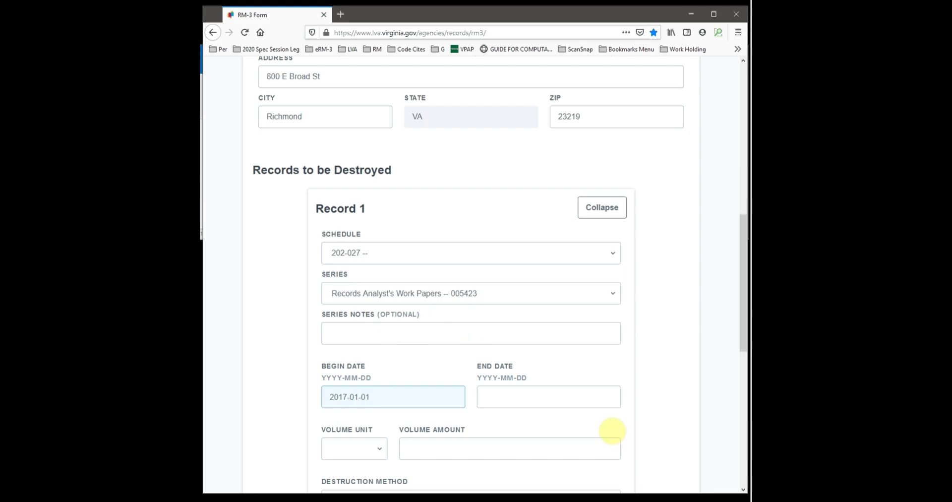
left_click(564, 396)
type("201")
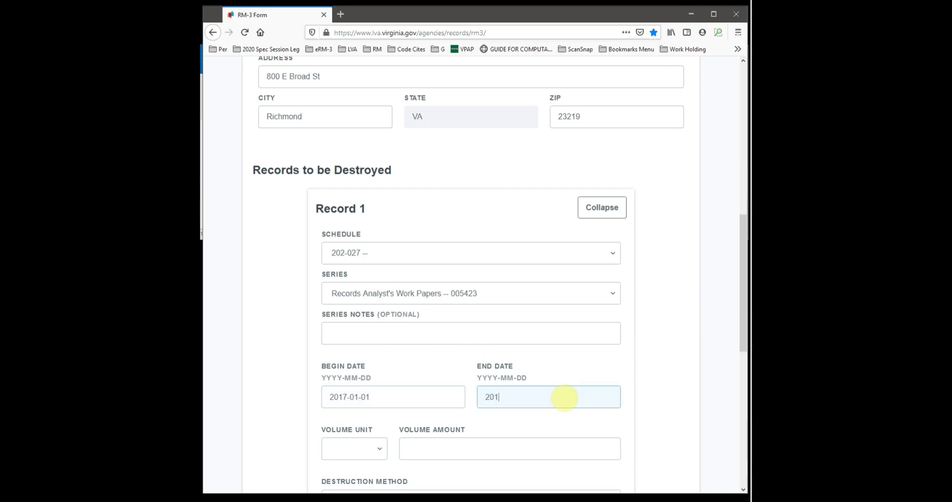
type("7-12-31")
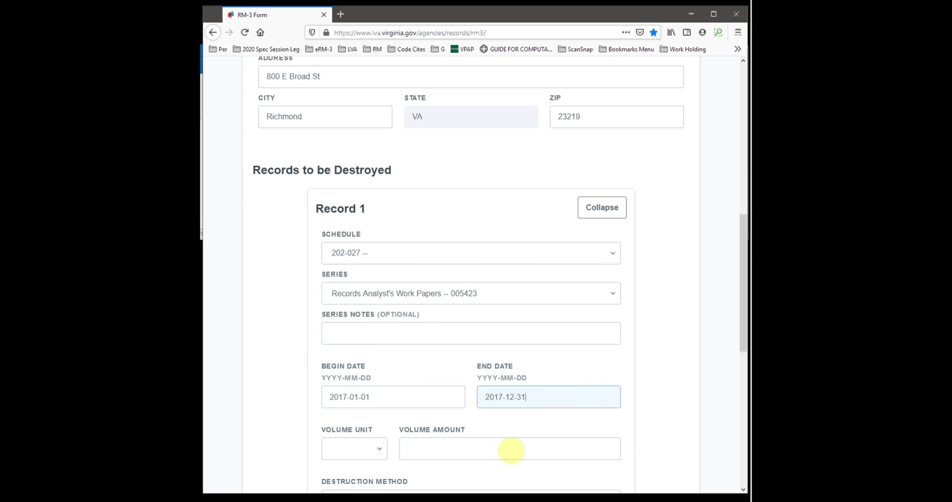
left_click(379, 449)
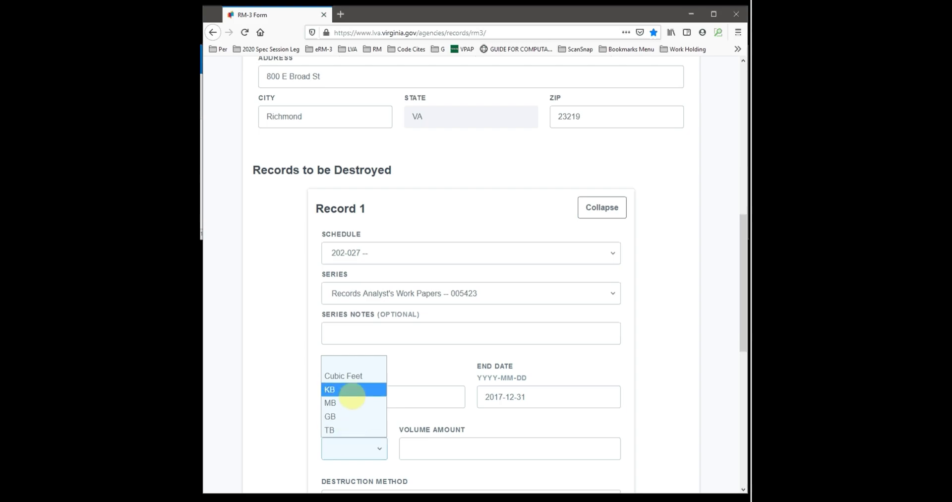
left_click(343, 376)
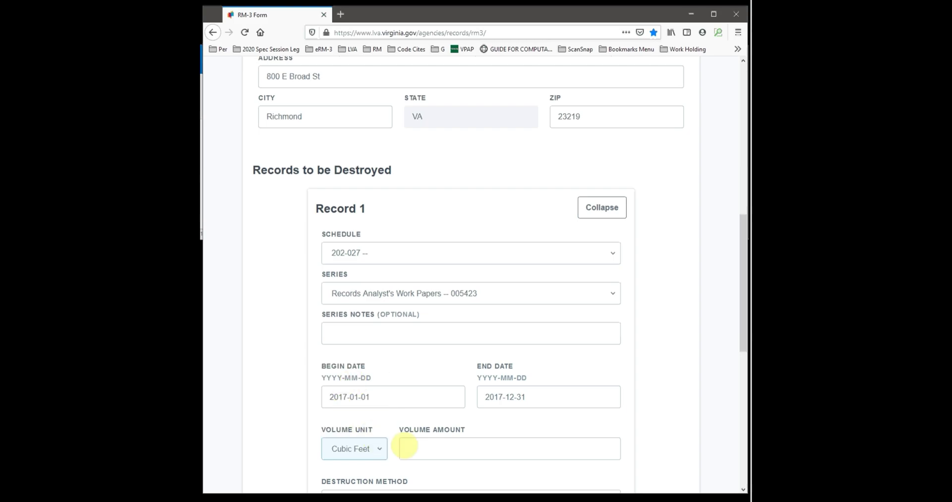
Step: Enter 1 as Record 1's volume amount after trying 0.82
left_click(454, 451)
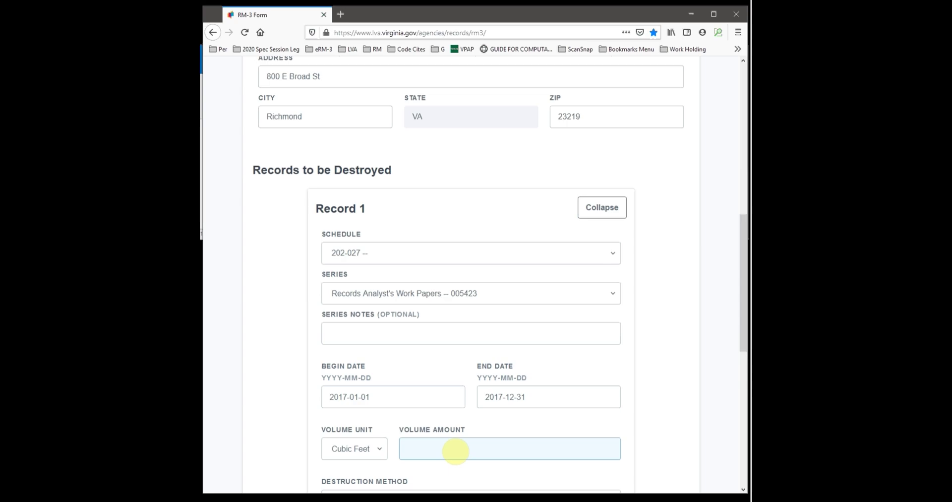
type("1")
key("BackSpace")
type("0.82")
key("Up")
key("Up")
key("Up")
key("Up")
key("Up")
key("Up")
key("Up")
key("Up")
key("Up")
key("Up")
key("Up")
key("Up")
key("Up")
key("Up")
key("BackSpace")
key("BackSpace")
key("BackSpace")
key("BackSpace")
type("1")
middle_click(654, 391)
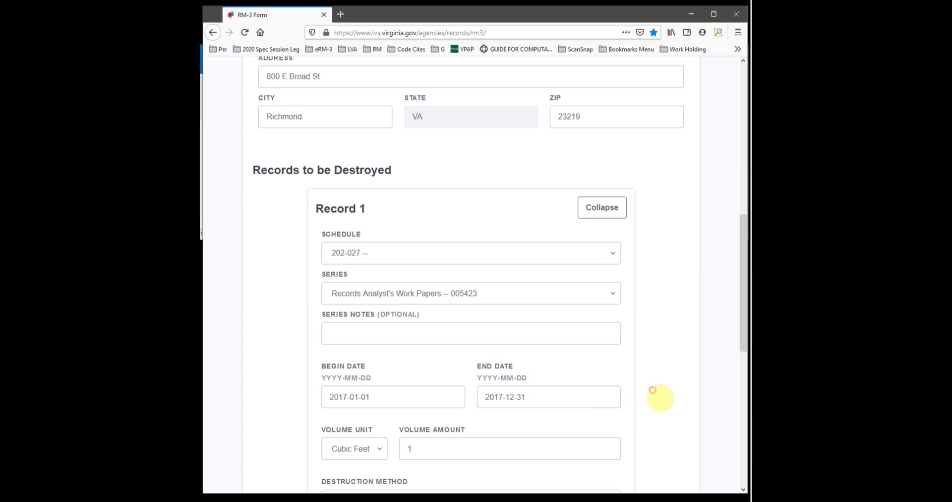
left_click(658, 399)
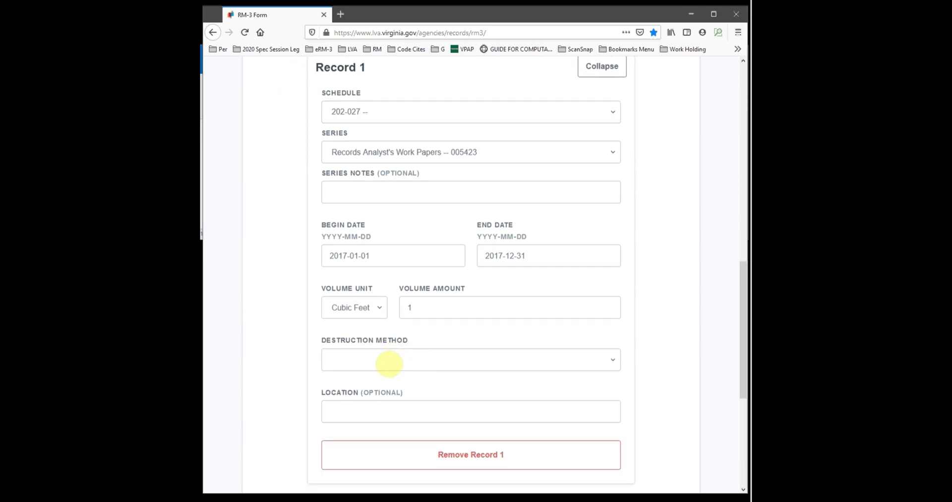
Step: Choose Recycled as Record 1's destruction method
left_click(390, 364)
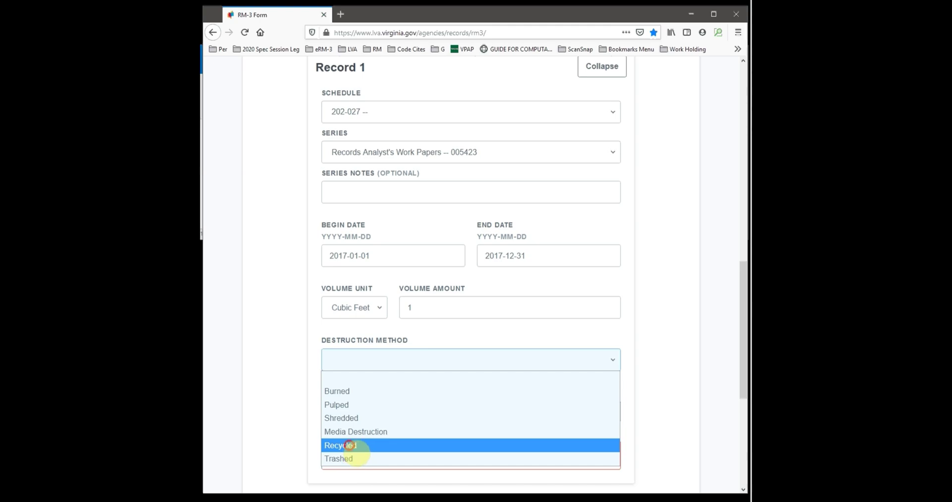
left_click(353, 446)
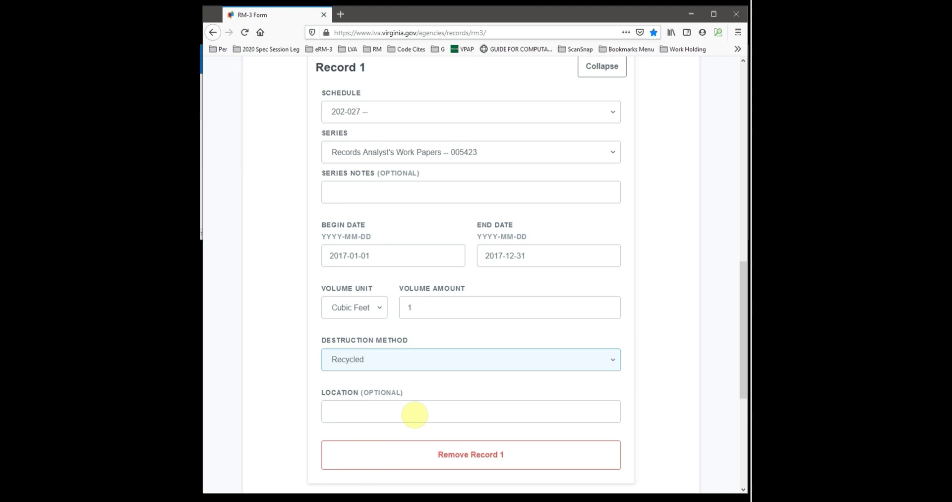
scroll(415, 415, "down", 2)
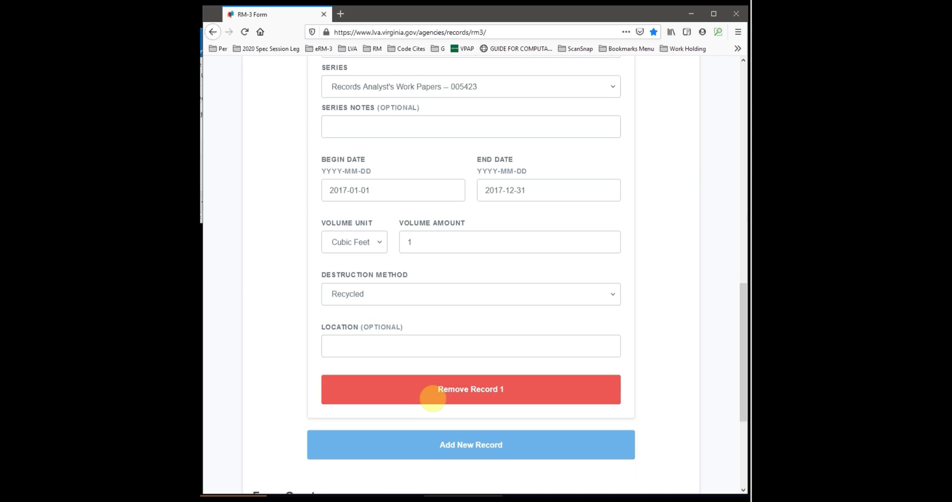
left_click(429, 390)
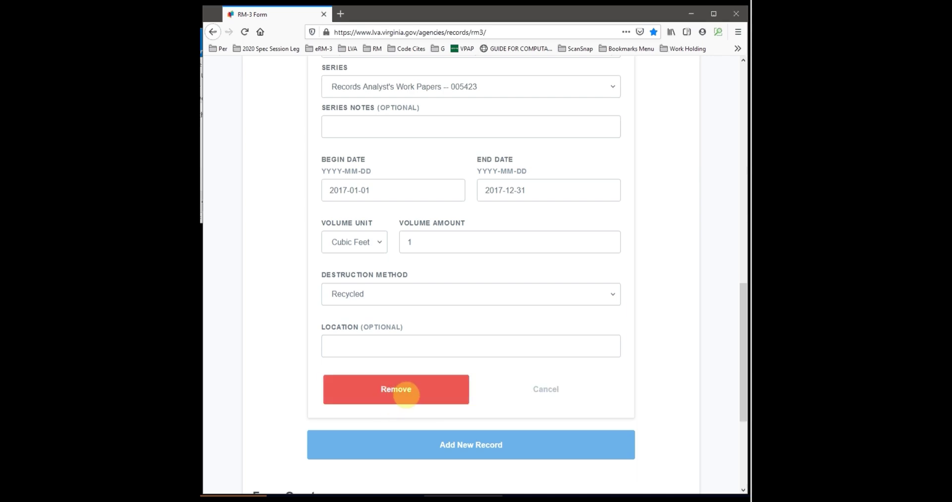
left_click(544, 390)
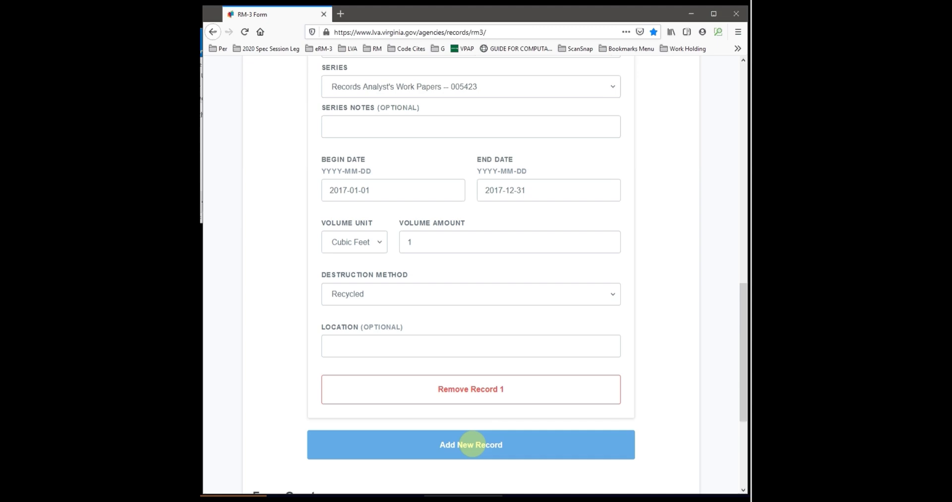
Step: Add Record 2 with schedule GS-101, the Other Officials correspondence series, and note 'Email'
left_click(472, 444)
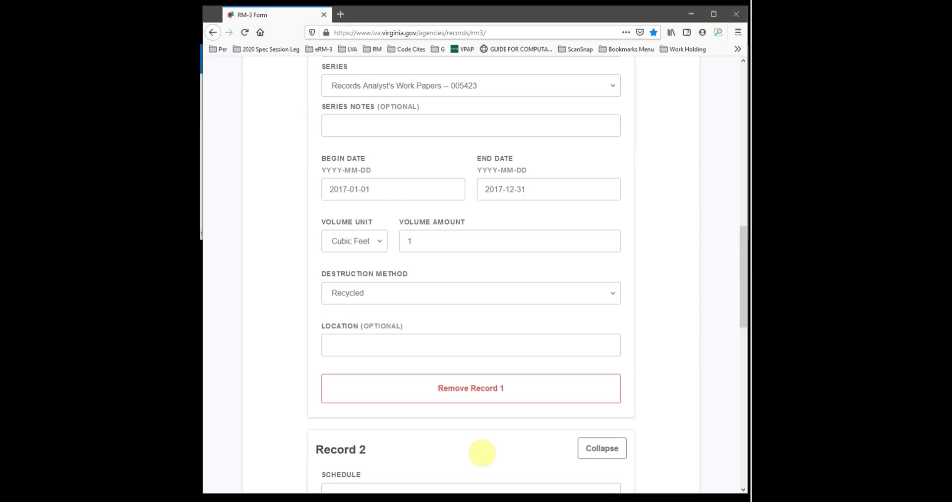
scroll(474, 450, "down", 4)
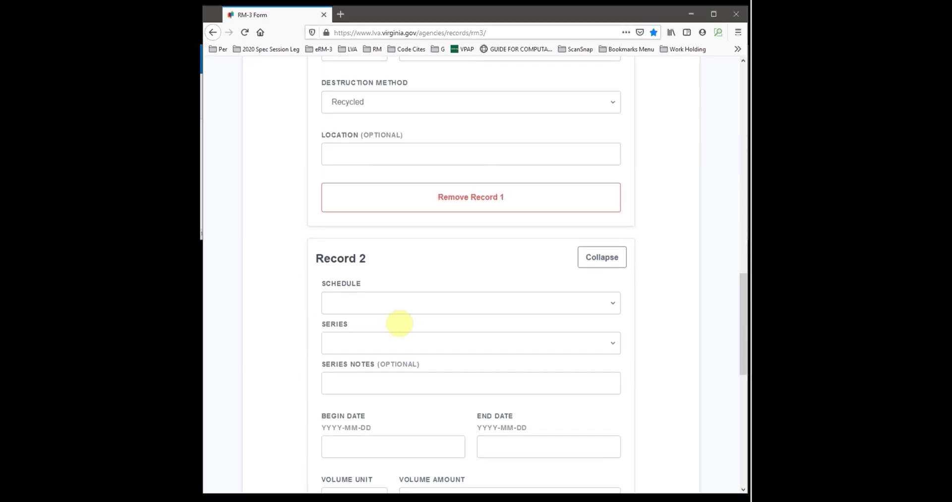
left_click(402, 303)
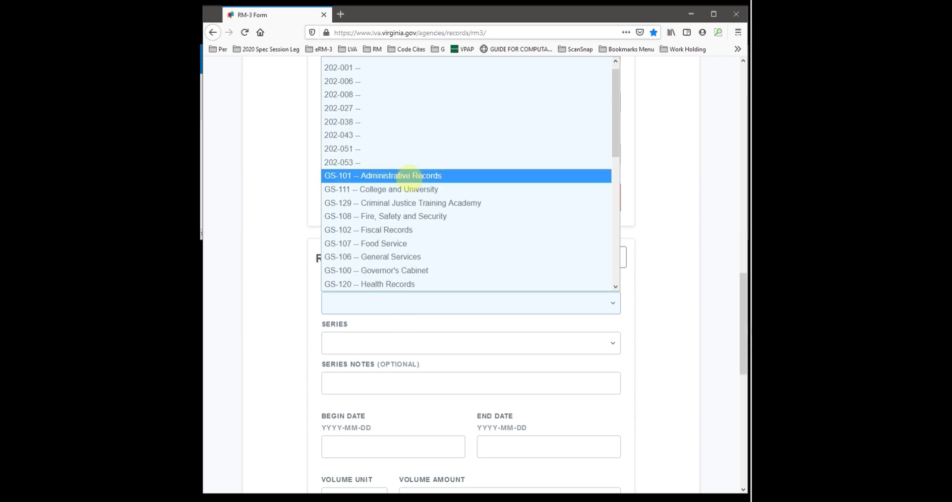
left_click(407, 176)
key("Tab")
key("alt+Down")
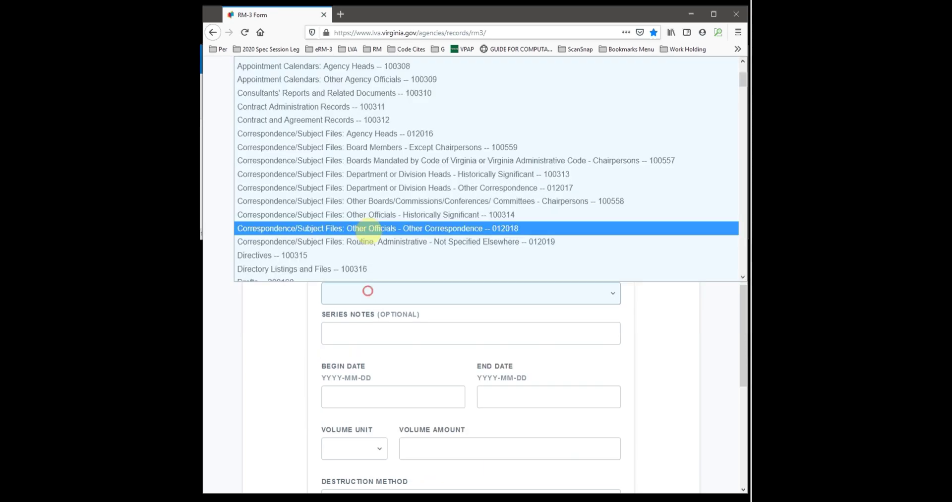
left_click(361, 228)
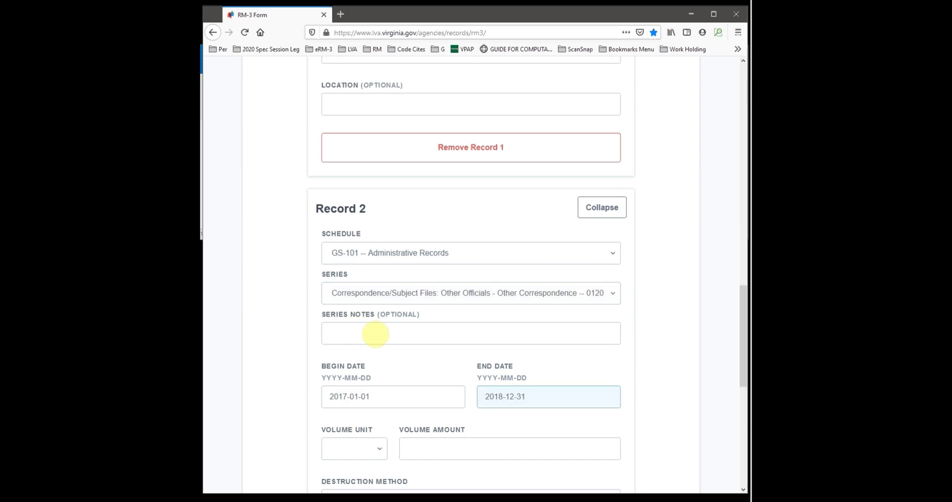
left_click(375, 333)
type("Ema")
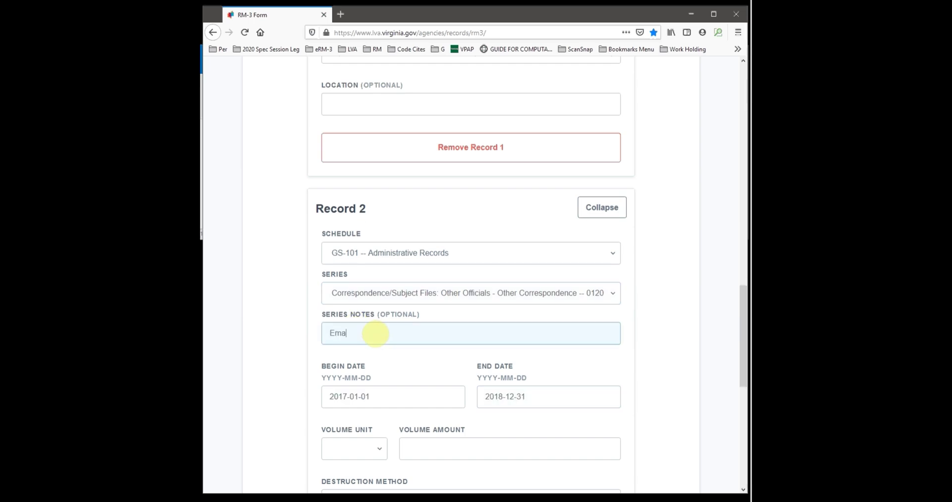
type("il")
Step: Give Record 2 a volume of 450 MB and destruction method Deleted
left_click(361, 449)
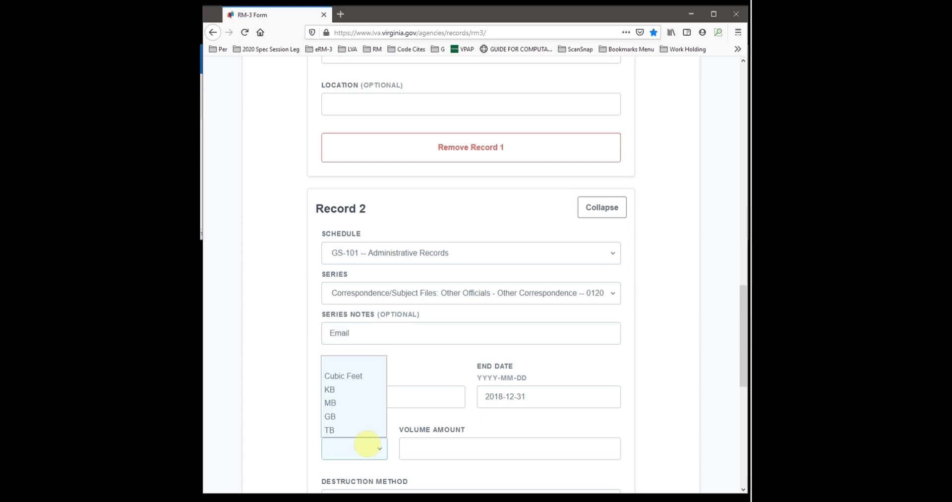
left_click(347, 403)
left_click(454, 448)
type("45")
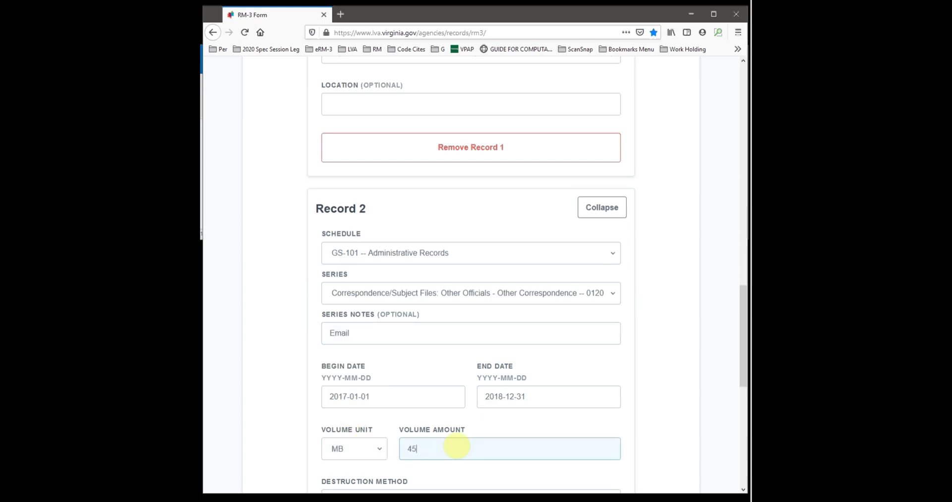
type("0")
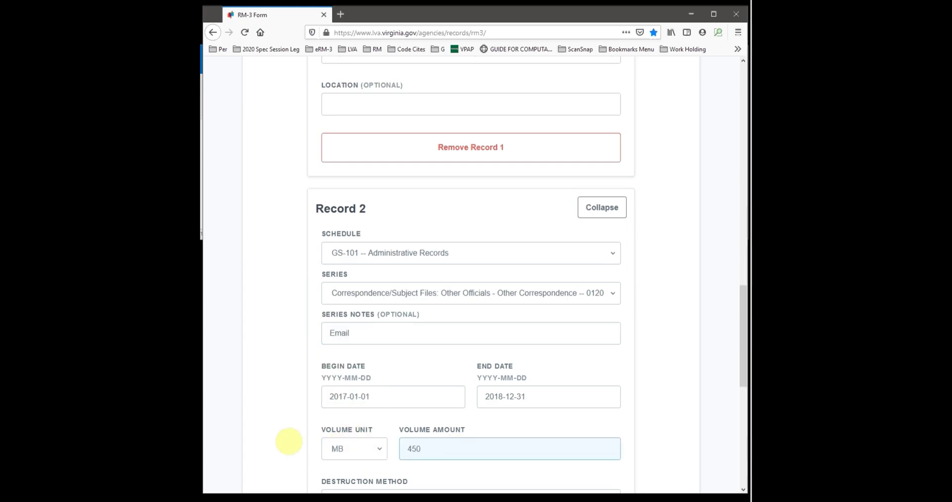
scroll(289, 441, "down", 3)
left_click(392, 353)
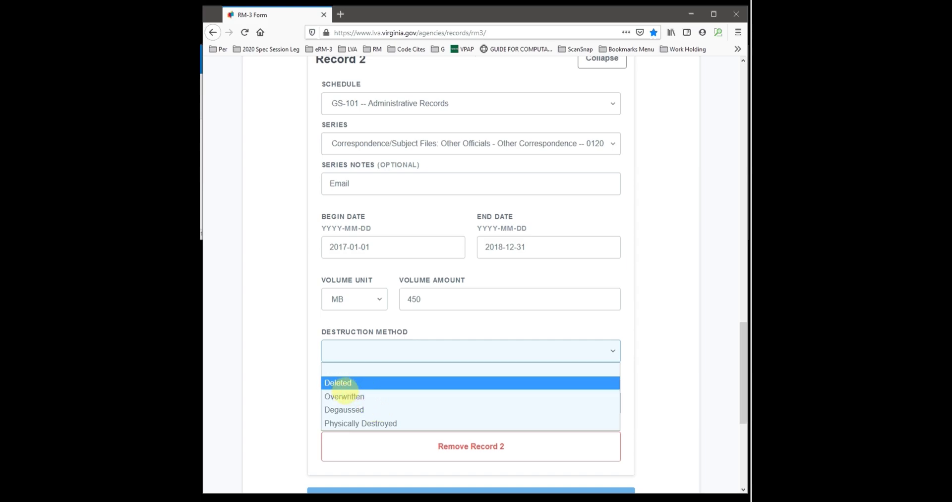
left_click(338, 382)
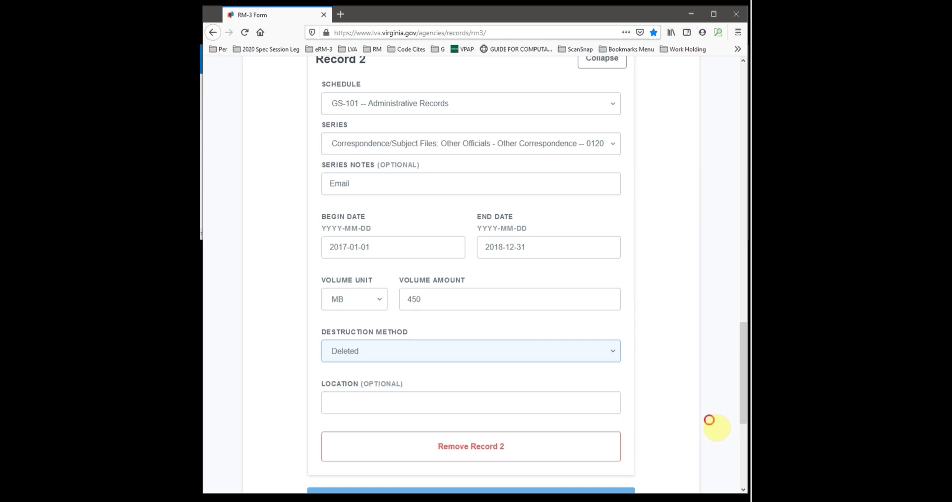
scroll(717, 428, "down", 5)
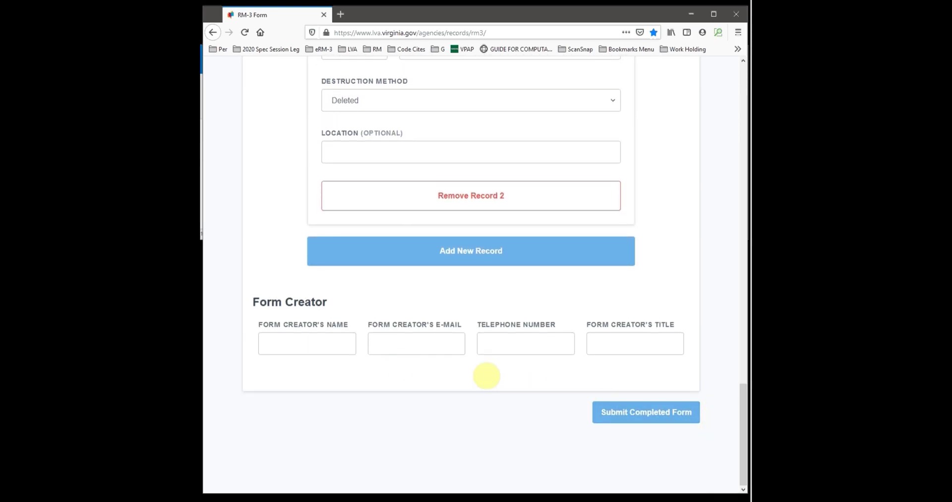
Step: Fill the Form Creator's name and e-mail address from the browser's autofill suggestions
left_click(304, 346)
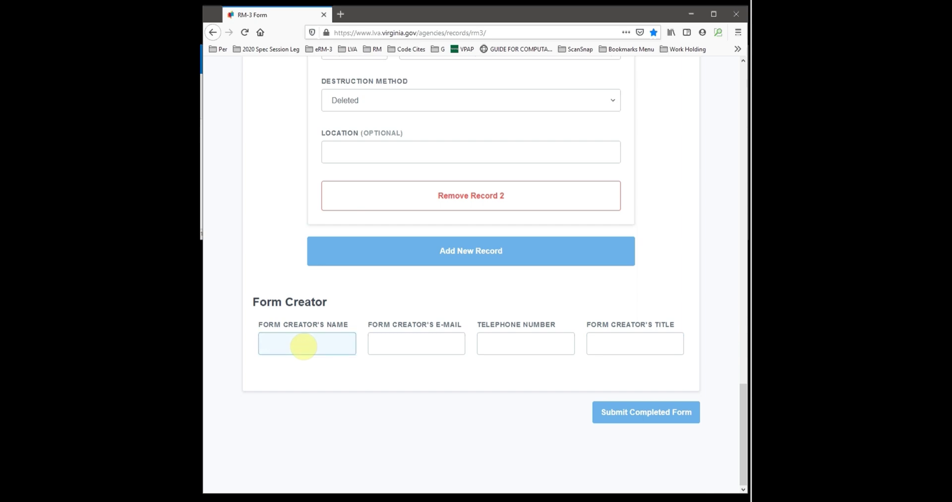
type("g")
key("Down")
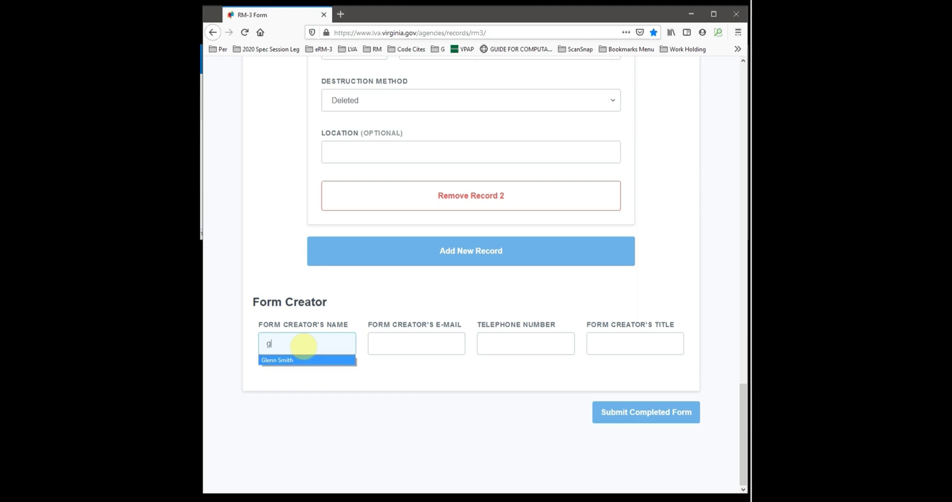
key("Tab")
type("g")
key("Down")
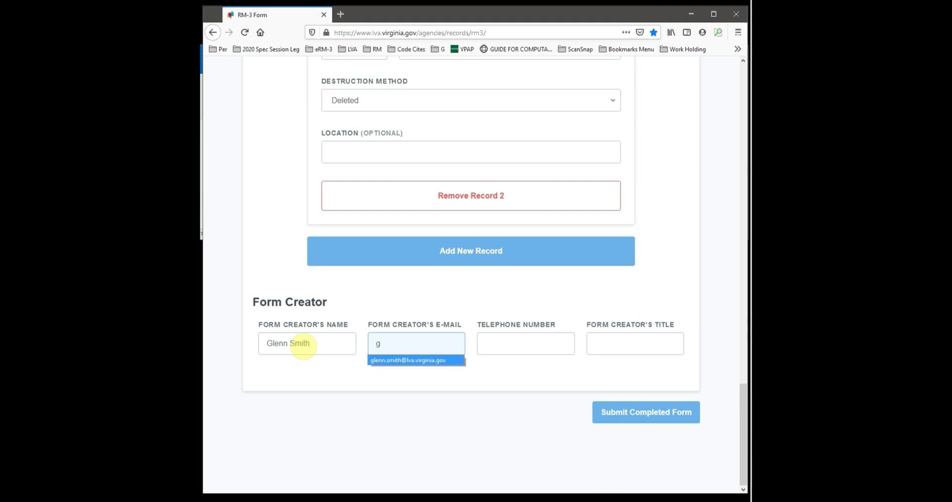
key("Tab")
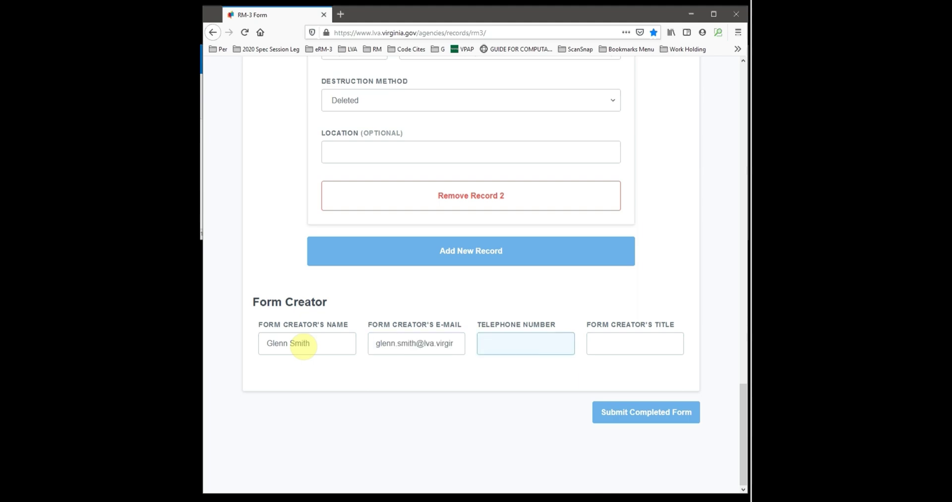
Step: Fill in the creator's telephone number and the title 'Records Management Analyst' from autofill suggestions
type("1")
key("Down")
key("Tab")
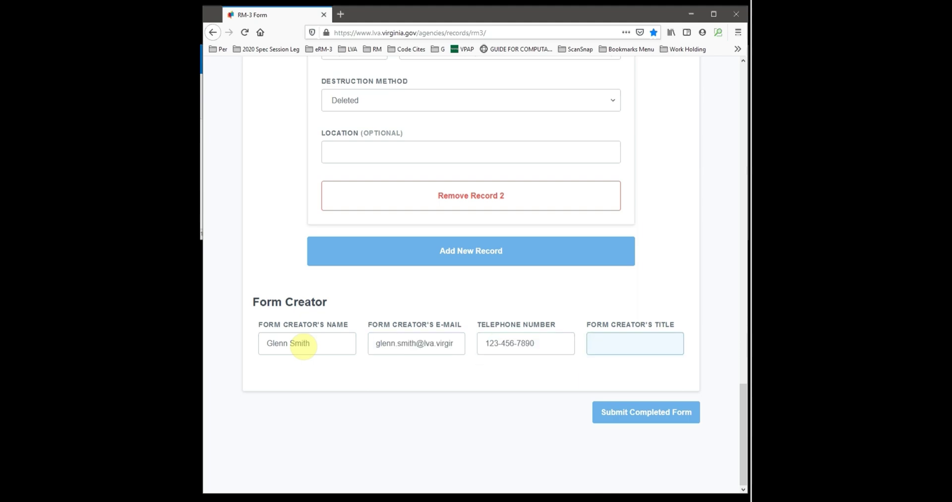
type("r")
key("Down")
key("Tab")
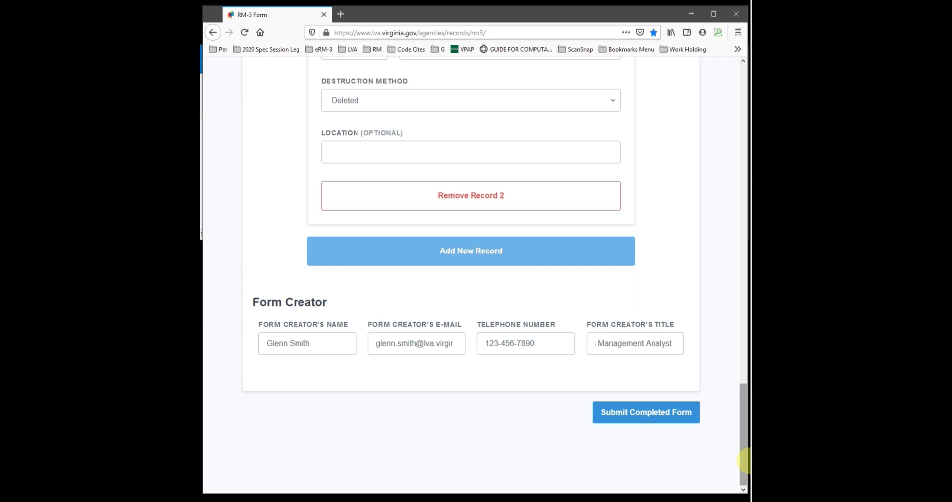
left_click_drag(744, 462, 733, 478)
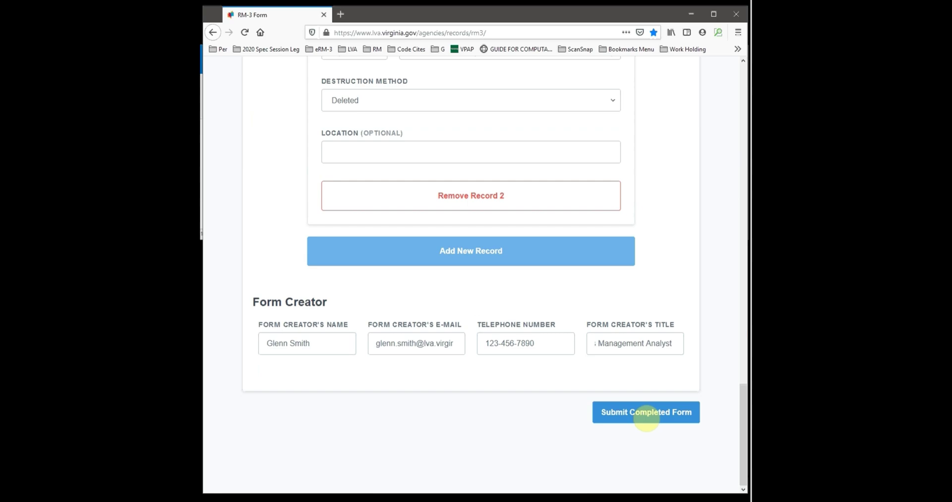
Step: After the destruction-date error on submit, change Record 2's end date from 2018-12-31 to 2017-12-31
left_click(647, 418)
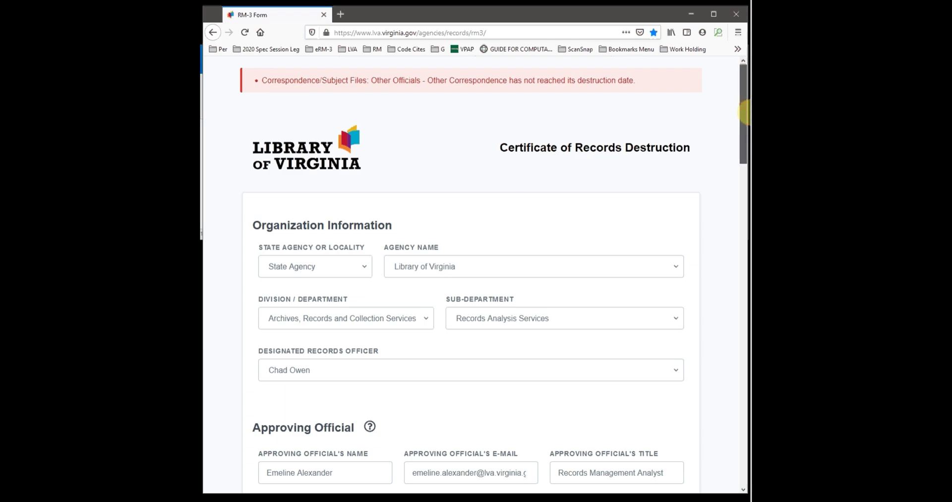
left_click_drag(743, 108, 742, 398)
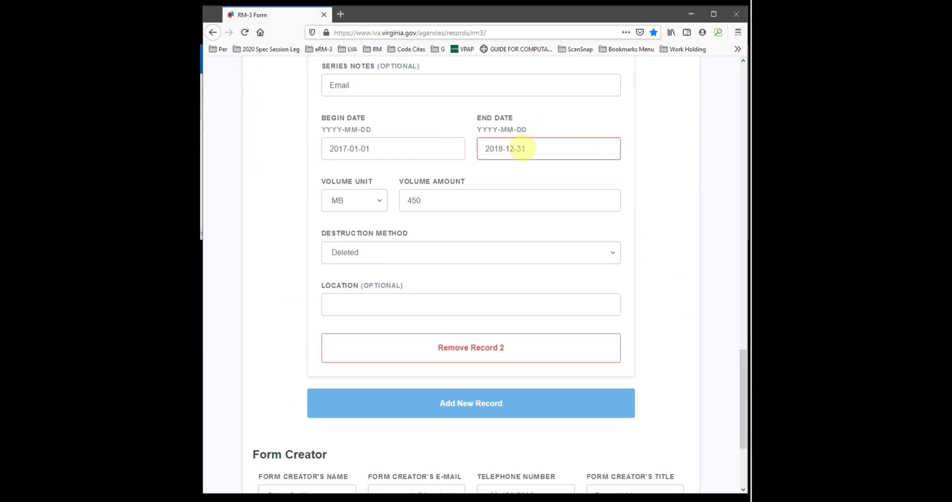
left_click(524, 148)
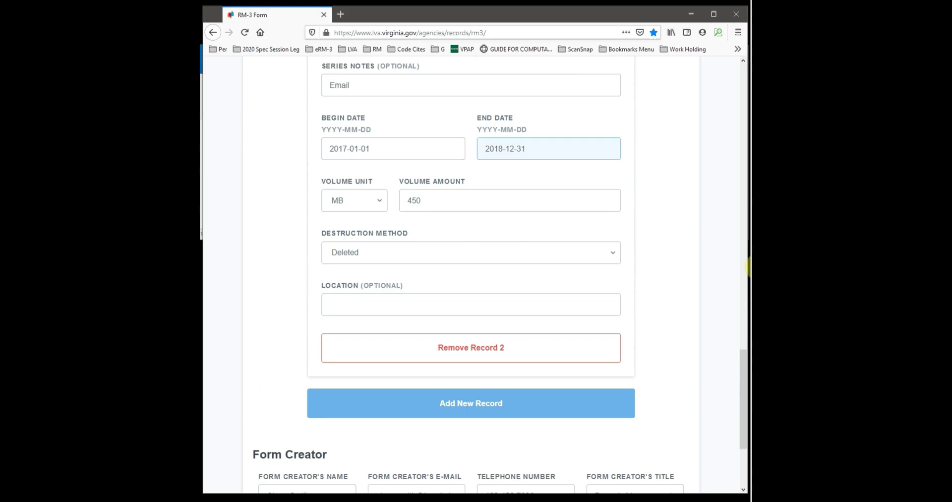
key("BackSpace")
type("7")
scroll(742, 377, "down", 3)
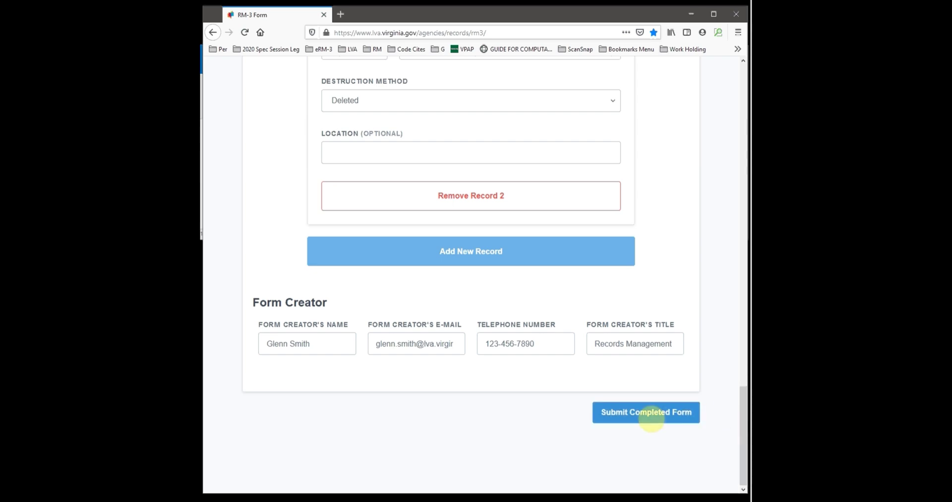
Step: Submit the corrected certificate and open the RM-3 #30 Creator E-mail Confirmation message in Outlook
left_click(625, 412)
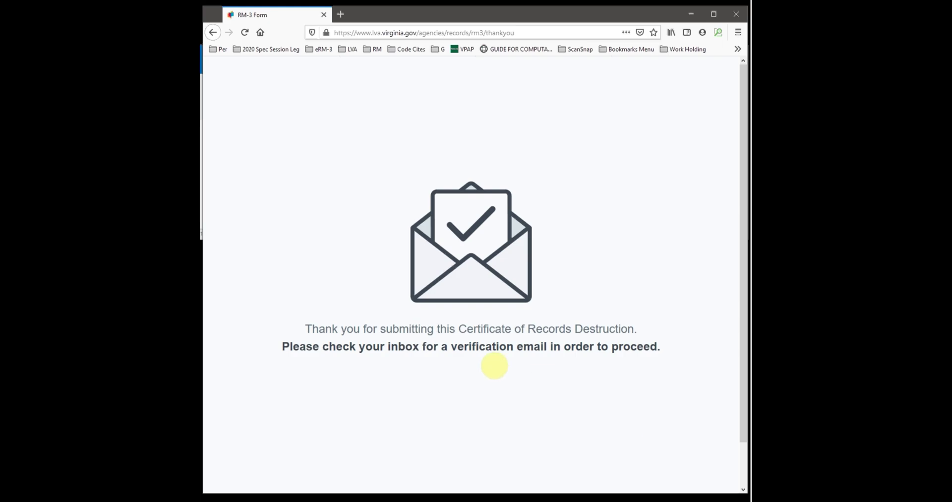
key("alt+Tab")
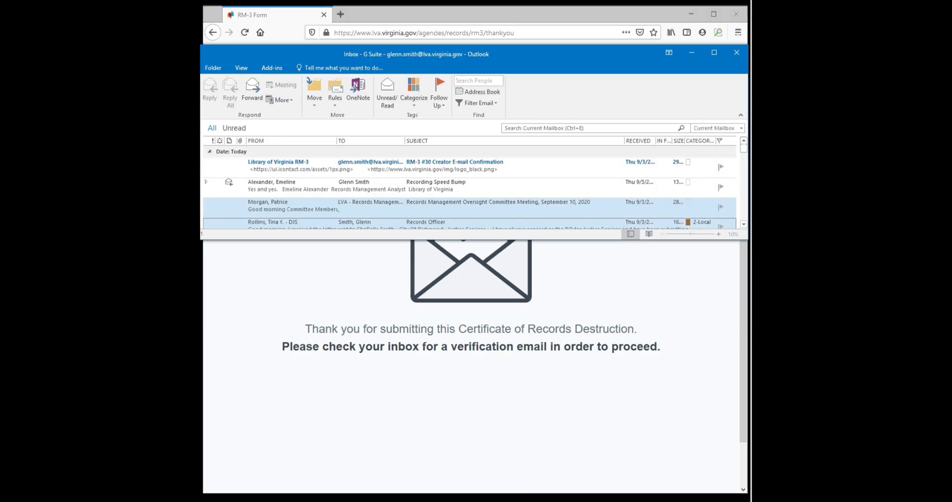
left_click(399, 168)
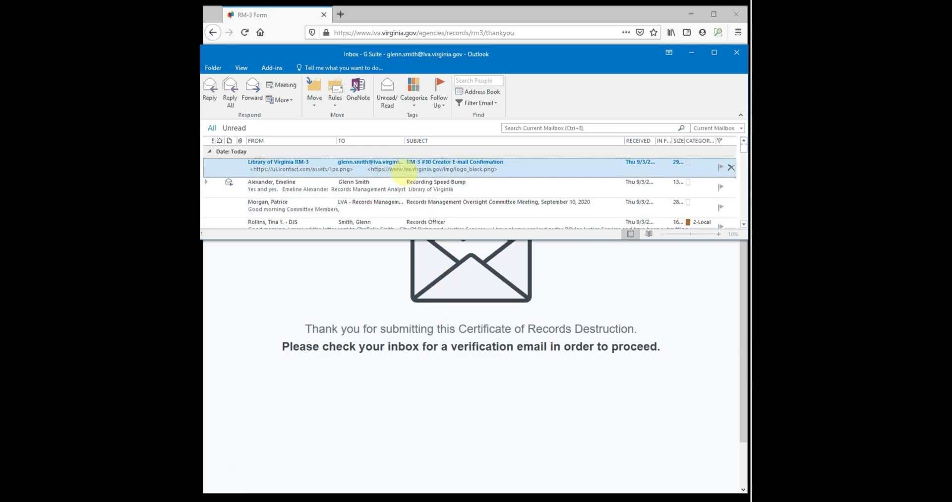
double_click(399, 169)
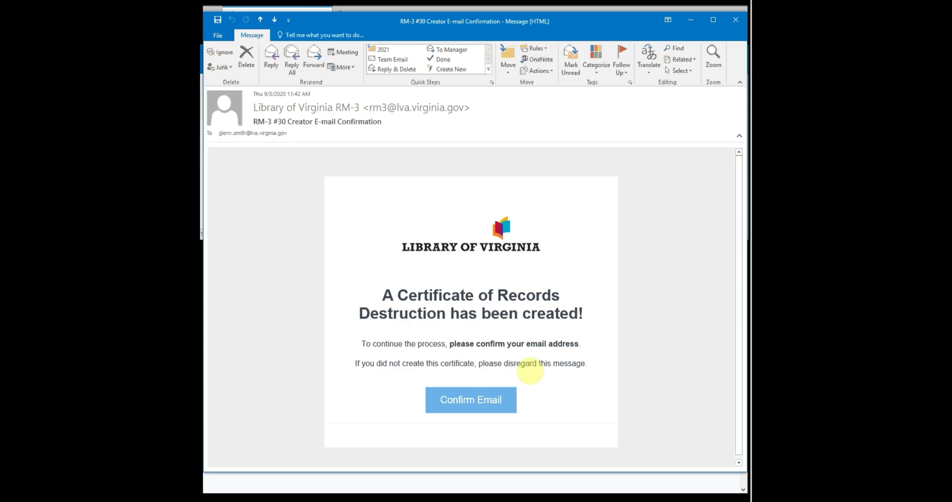
Step: Confirm the e-mail address from the confirmation message and close the extra browser tab
left_click(468, 404)
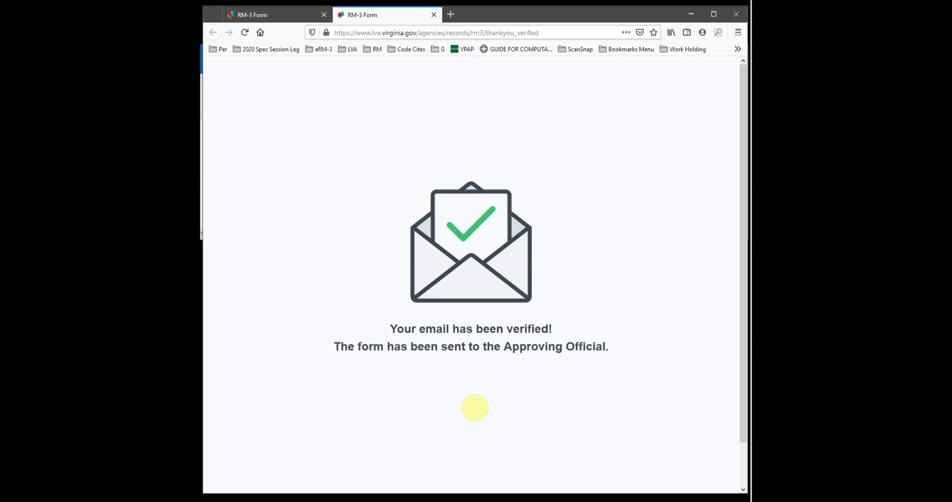
left_click(433, 15)
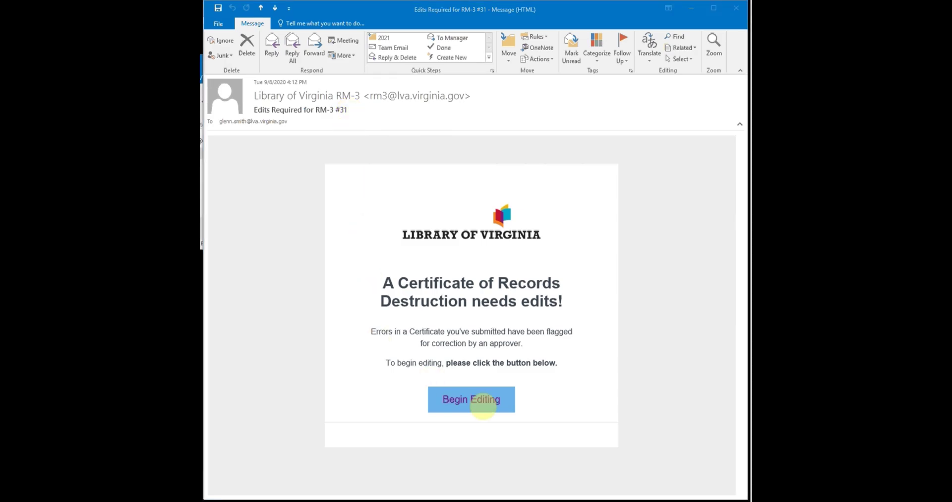
Step: Begin editing RM-3 #31 and remove Record 1, flagged for a pending FOIA request
left_click(485, 403)
scroll(487, 401, "down", 4)
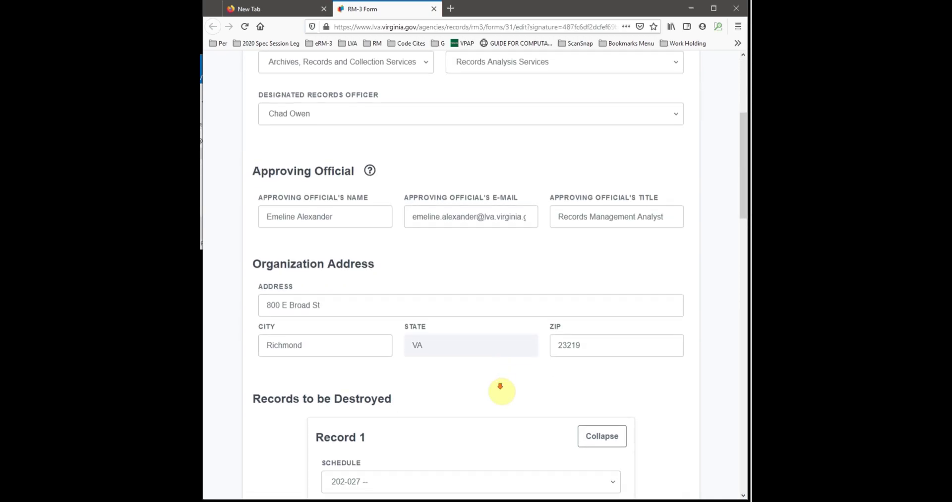
scroll(502, 392, "down", 2)
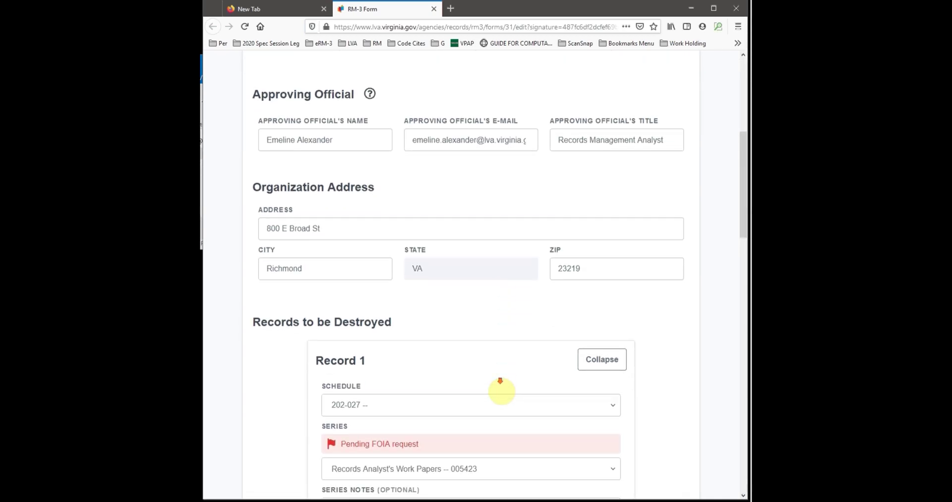
scroll(502, 392, "down", 2)
scroll(498, 382, "down", 3)
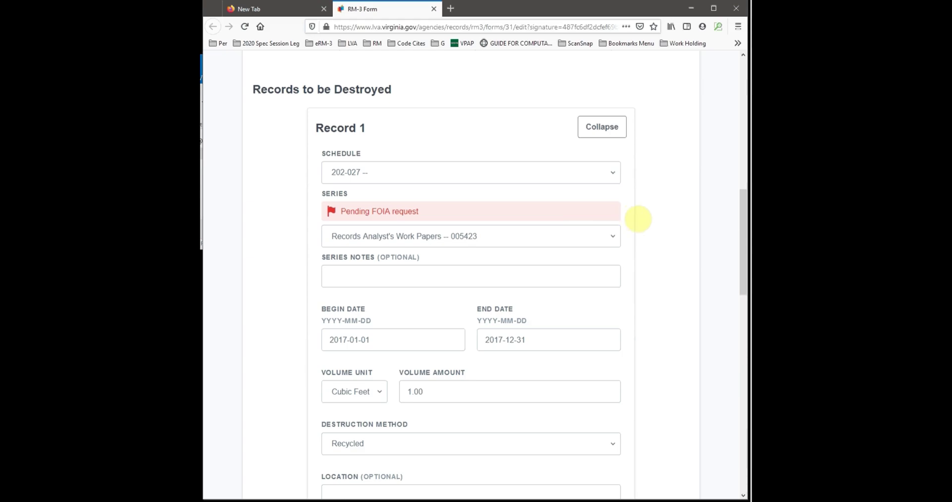
scroll(638, 218, "down", 5)
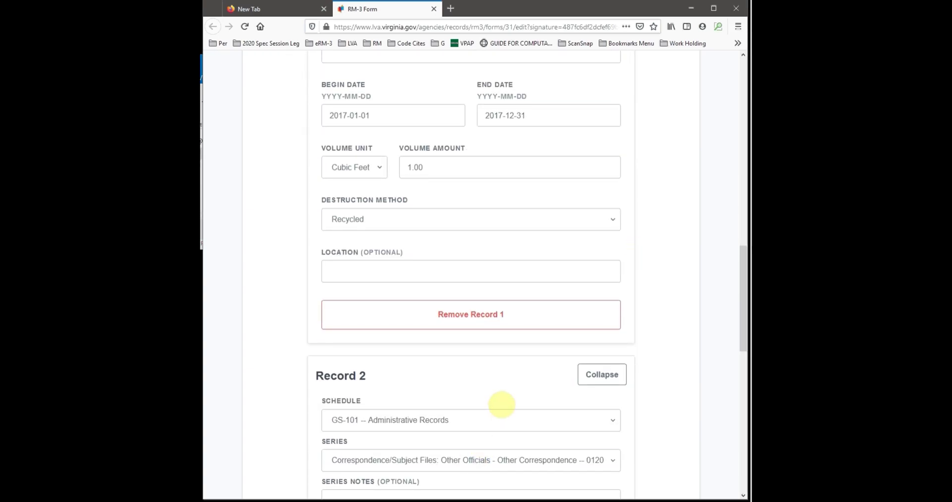
scroll(477, 396, "up", 2)
left_click(462, 393)
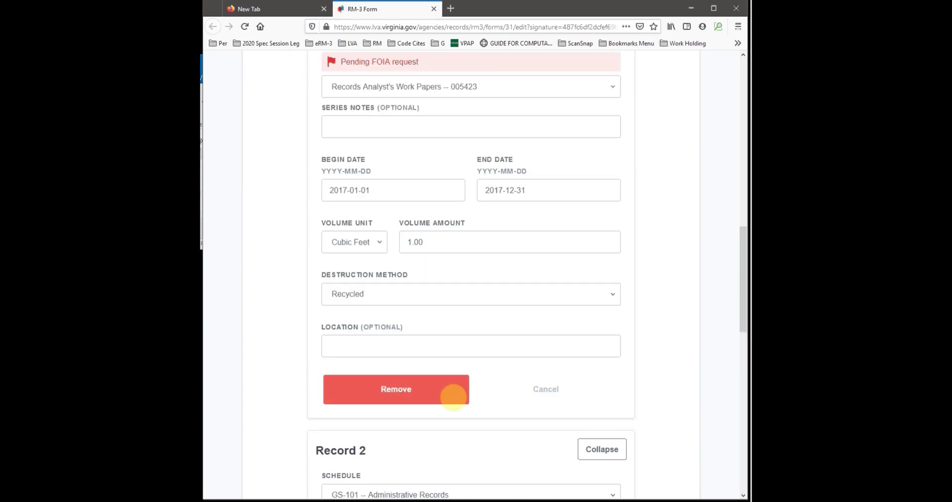
left_click(410, 390)
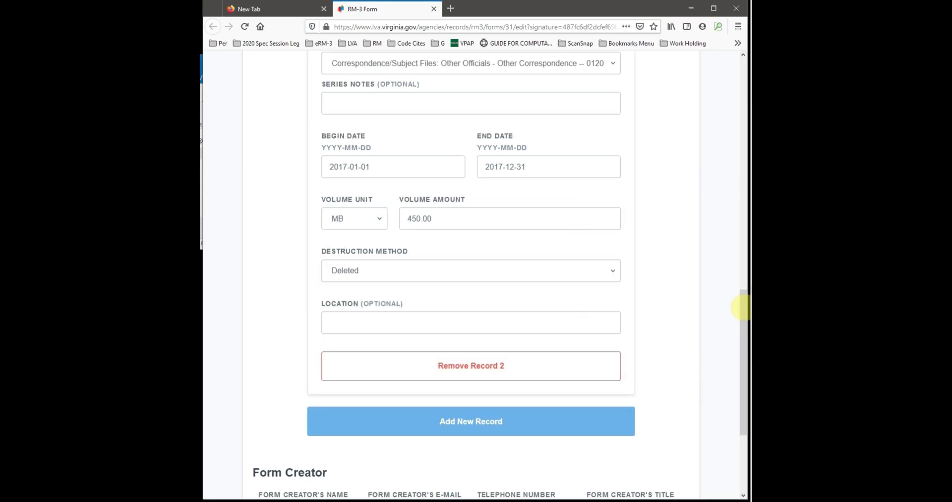
scroll(741, 298, "down", 3)
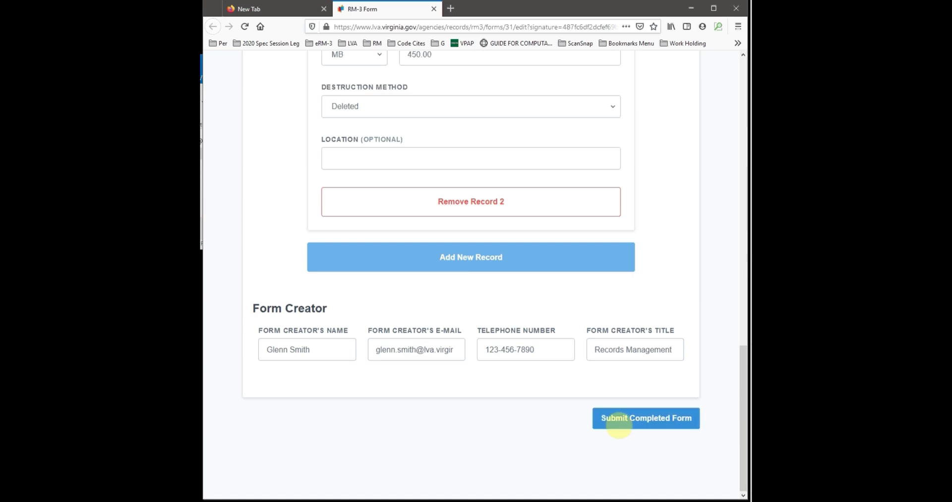
Step: Submit the edited RM-3 #31 certificate with Record 1 removed
left_click(618, 424)
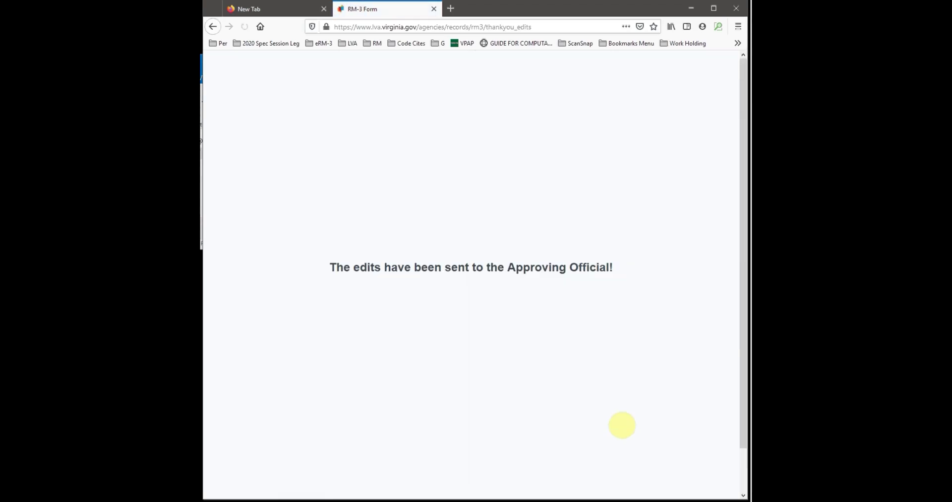